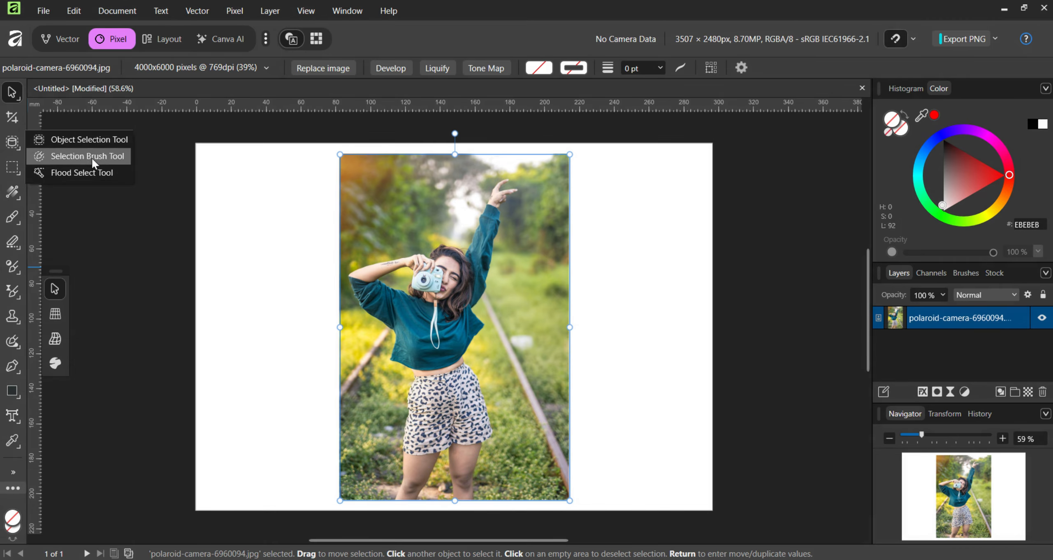
# Select the woman's raised hand and arm, bent forearm and camera with the Selection Brush.
pyautogui.click(85, 156)
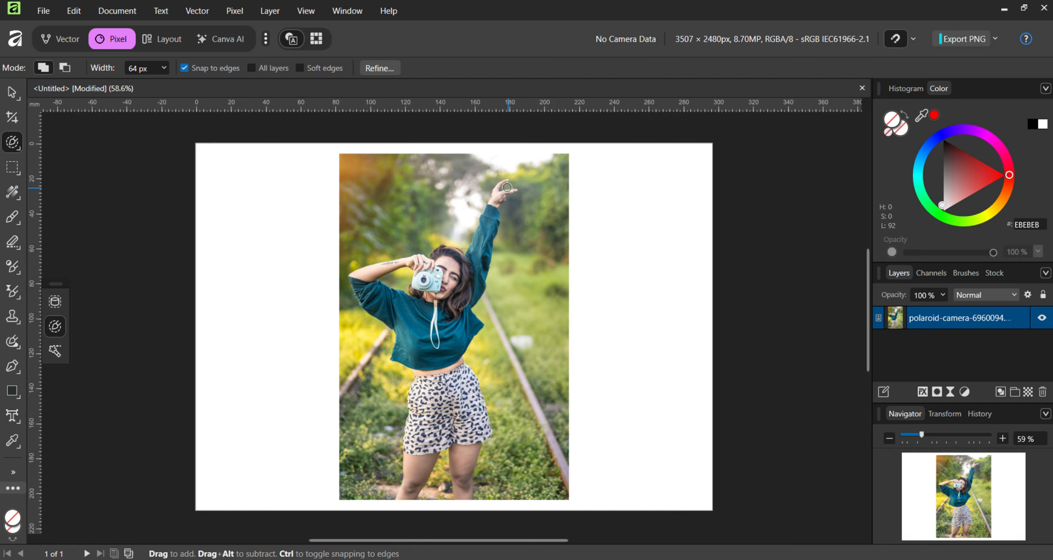
pyautogui.scroll(10, 507, 187)
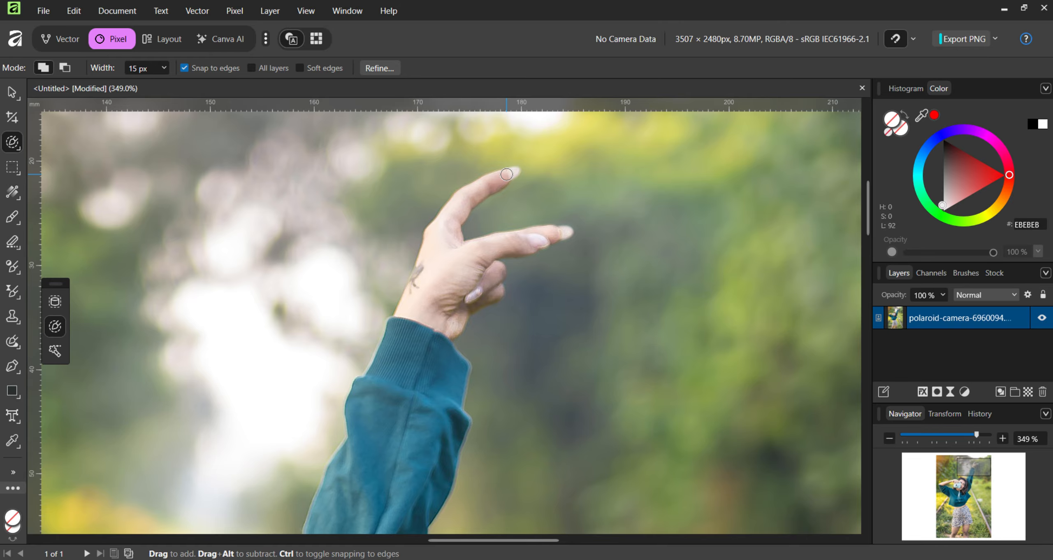
pyautogui.scroll(2, 507, 174)
pyautogui.moveTo(435, 218)
pyautogui.mouseDown()
pyautogui.moveTo(404, 287)
pyautogui.moveTo(425, 301)
pyautogui.moveTo(515, 118)
pyautogui.mouseUp()
pyautogui.scroll(-1, 425, 300)
pyautogui.moveTo(477, 226)
pyautogui.mouseDown()
pyautogui.moveTo(389, 436)
pyautogui.moveTo(506, 189)
pyautogui.moveTo(474, 273)
pyautogui.moveTo(519, 419)
pyautogui.mouseUp()
pyautogui.moveTo(520, 419); pyautogui.dragTo(602, 344)
pyautogui.moveTo(504, 224)
pyautogui.mouseDown()
pyautogui.moveTo(427, 251)
pyautogui.moveTo(402, 218)
pyautogui.moveTo(499, 206)
pyautogui.moveTo(333, 209)
pyautogui.moveTo(317, 181)
pyautogui.moveTo(240, 218)
pyautogui.moveTo(216, 283)
pyautogui.moveTo(362, 301)
pyautogui.moveTo(219, 330)
pyautogui.moveTo(107, 393)
pyautogui.moveTo(241, 360)
pyautogui.moveTo(184, 445)
pyautogui.mouseUp()
# Extend the selection over the hair beside the camera and the teal sweater, adjusting the brush width as needed.
pyautogui.scroll(-3, 184, 445)
pyautogui.scroll(4, 94, 313)
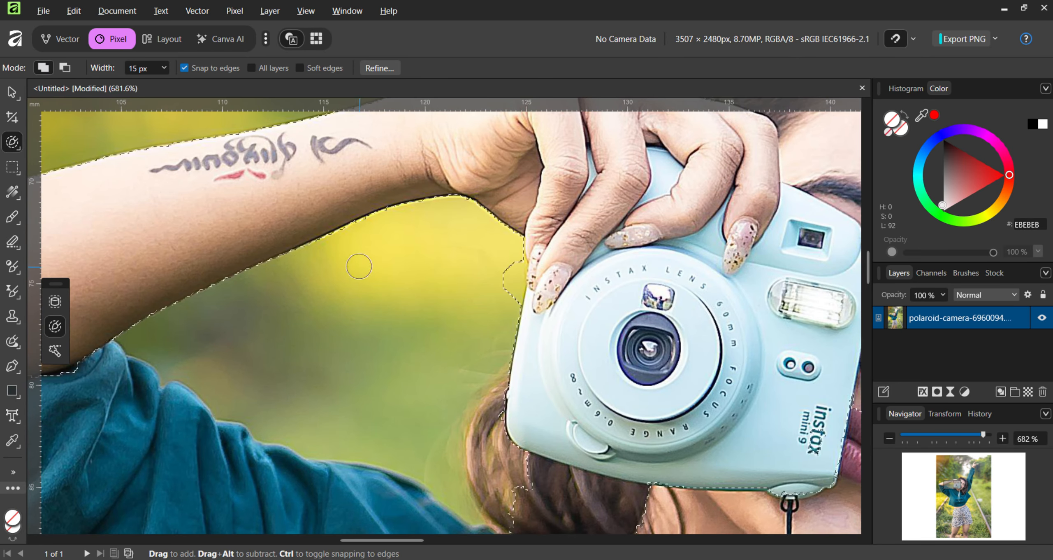
pyautogui.scroll(-5, 500, 263)
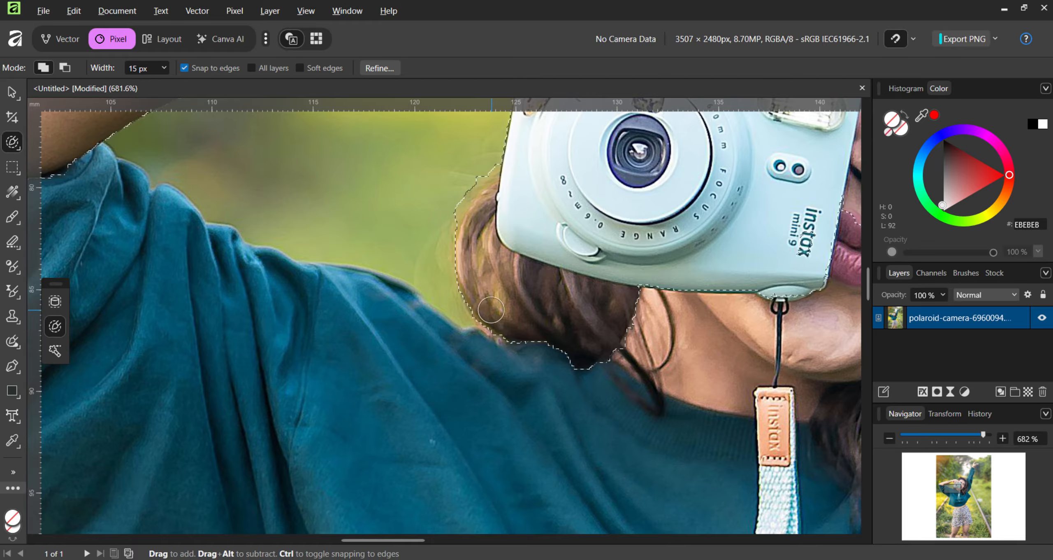
pyautogui.moveTo(382, 294)
pyautogui.mouseDown()
pyautogui.moveTo(406, 291)
pyautogui.moveTo(123, 191)
pyautogui.moveTo(513, 396)
pyautogui.moveTo(443, 252)
pyautogui.moveTo(453, 297)
pyautogui.moveTo(470, 309)
pyautogui.mouseUp()
pyautogui.press('[')
pyautogui.press('[')
pyautogui.press('[')
pyautogui.press('[')
pyautogui.press('[')
pyautogui.press('[')
pyautogui.press('[')
pyautogui.press('[')
pyautogui.scroll(-4, 470, 306)
pyautogui.press(']')
pyautogui.press(']')
pyautogui.press(']')
pyautogui.press(']')
pyautogui.press(']')
pyautogui.press(']')
pyautogui.press(']')
pyautogui.press(']')
pyautogui.moveTo(286, 273)
pyautogui.mouseDown()
pyautogui.moveTo(462, 399)
pyautogui.moveTo(705, 395)
pyautogui.mouseUp()
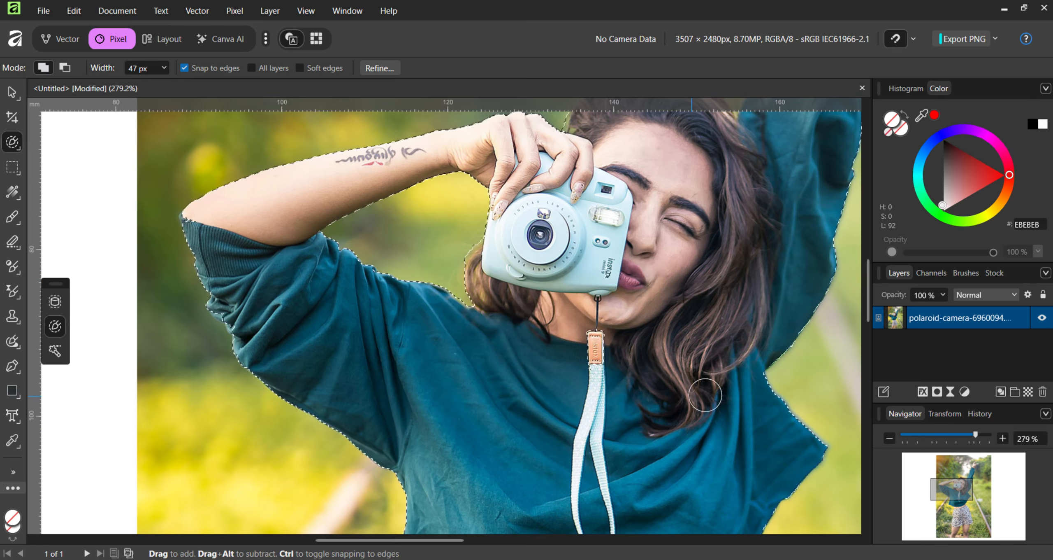
# Extend the selection down over the waist, the patterned shorts and both legs.
pyautogui.scroll(-4, 706, 395)
pyautogui.scroll(1, 548, 419)
pyautogui.moveTo(548, 419); pyautogui.dragTo(532, 221)
pyautogui.moveTo(458, 238)
pyautogui.mouseDown()
pyautogui.moveTo(439, 355)
pyautogui.moveTo(420, 337)
pyautogui.moveTo(493, 350)
pyautogui.moveTo(564, 325)
pyautogui.moveTo(584, 391)
pyautogui.moveTo(514, 412)
pyautogui.moveTo(547, 440)
pyautogui.mouseUp()
pyautogui.moveTo(540, 498); pyautogui.dragTo(551, 347)
pyautogui.moveTo(551, 348); pyautogui.dragTo(434, 335)
pyautogui.scroll(3, 390, 430)
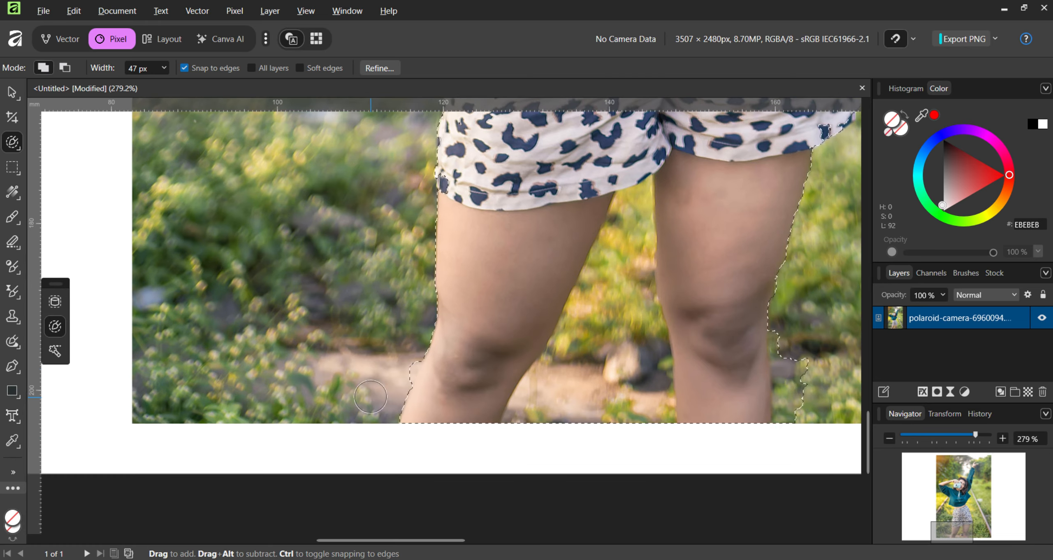
# Tidy the selection around the lower legs and exclude the gap between them, using a 24 px brush for the gap.
pyautogui.moveTo(425, 386); pyautogui.dragTo(419, 408)
pyautogui.press('[')
pyautogui.press('[')
pyautogui.press('[')
pyautogui.press('[')
pyautogui.moveTo(516, 430)
pyautogui.mouseDown()
pyautogui.moveTo(623, 239)
pyautogui.moveTo(617, 226)
pyautogui.moveTo(638, 297)
pyautogui.mouseUp()
pyautogui.hotkey('ctrl', '0')
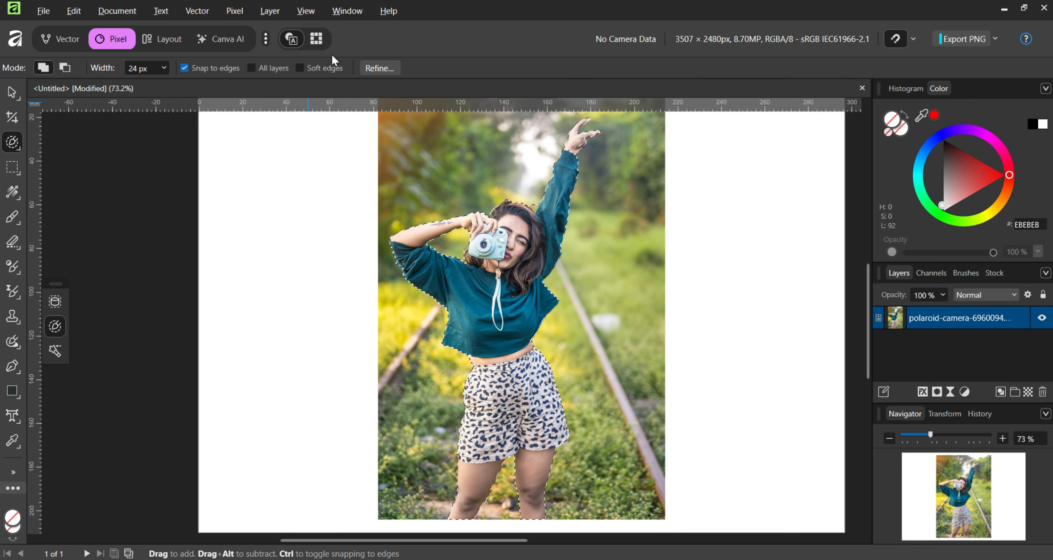
# Refine the selection along the hair with the Matte adjustment brush, mask the photo layer with it and deselect.
pyautogui.click(379, 68)
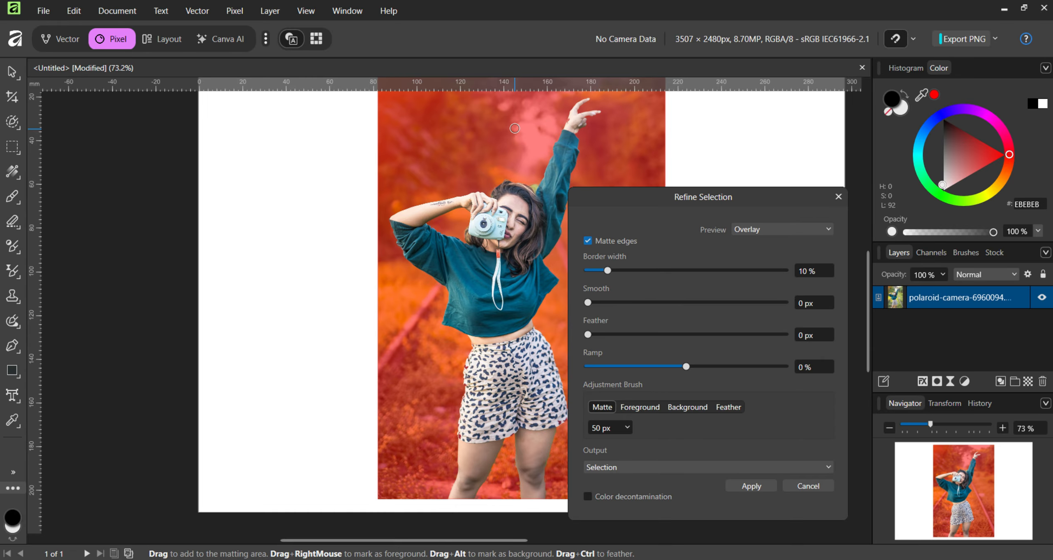
pyautogui.scroll(5, 548, 176)
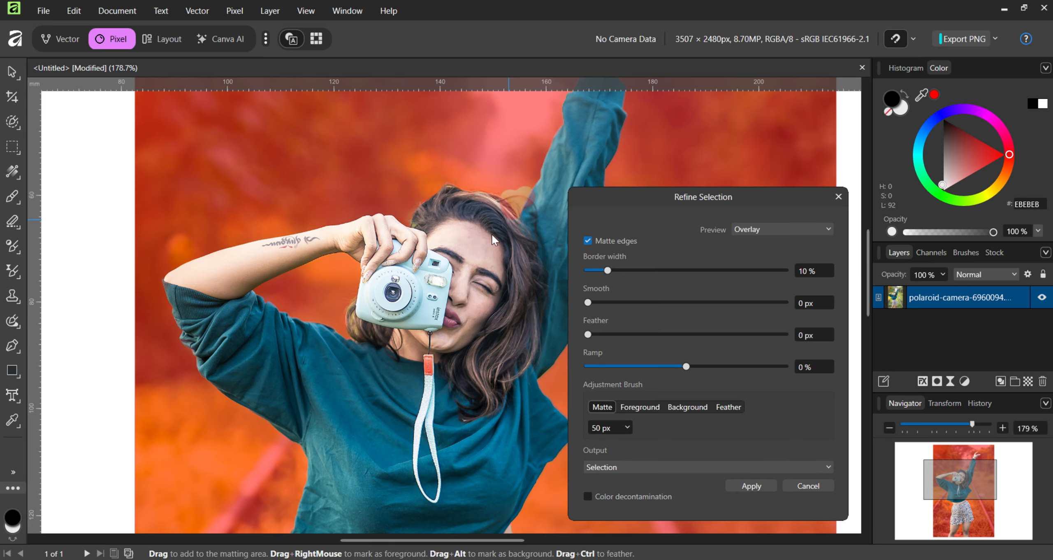
pyautogui.moveTo(492, 234); pyautogui.dragTo(516, 237)
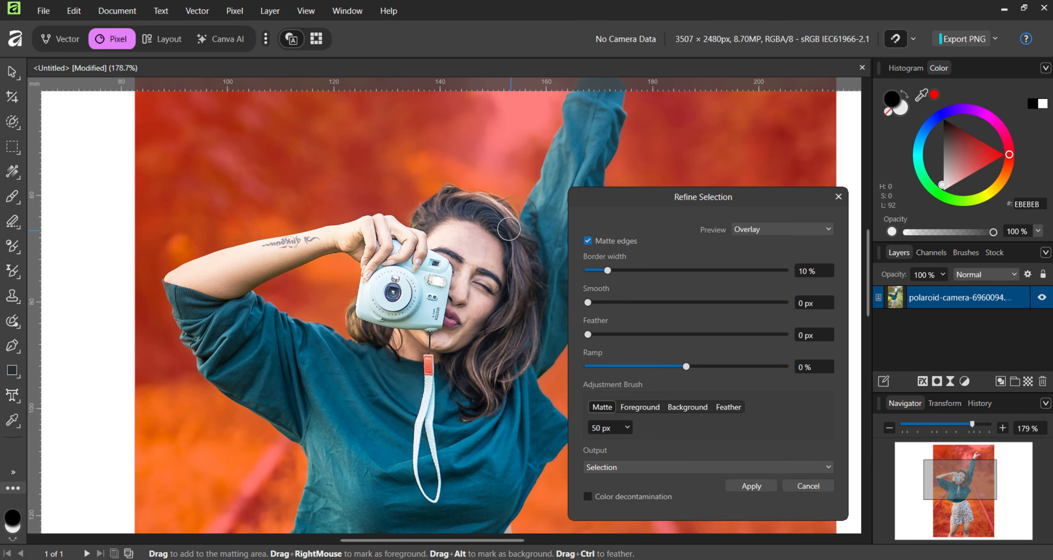
pyautogui.scroll(6, 341, 313)
pyautogui.scroll(-10, 385, 247)
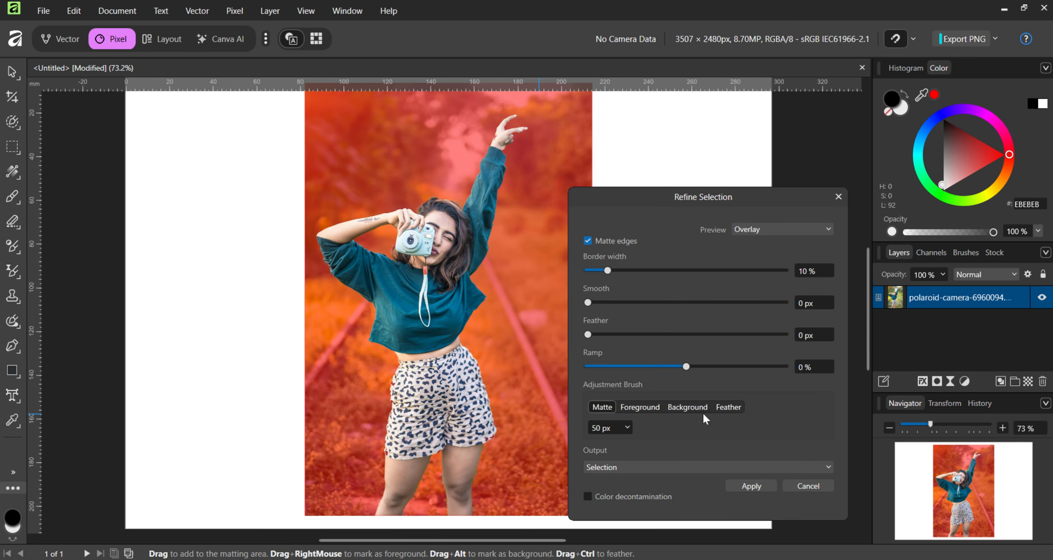
pyautogui.click(752, 485)
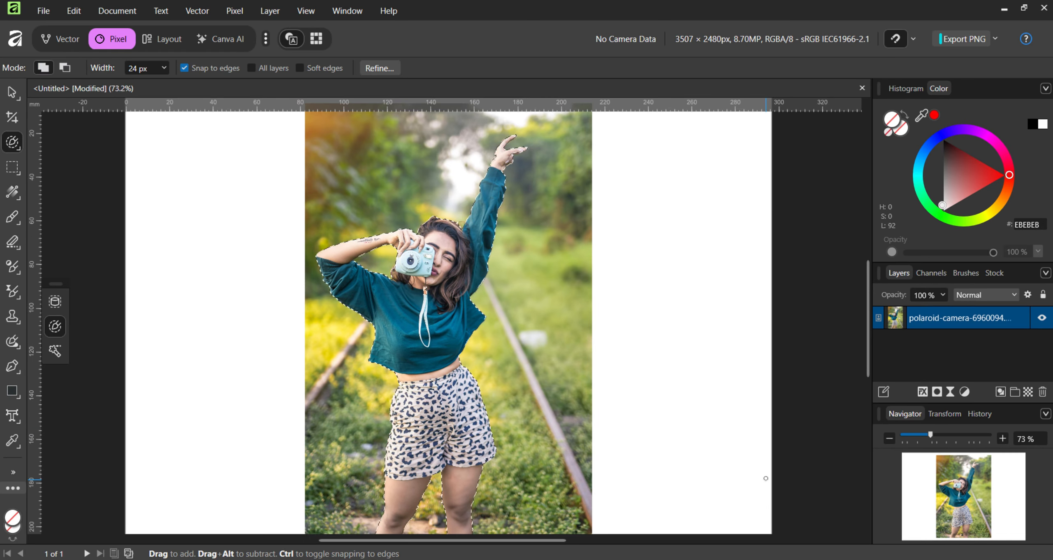
pyautogui.click(937, 392)
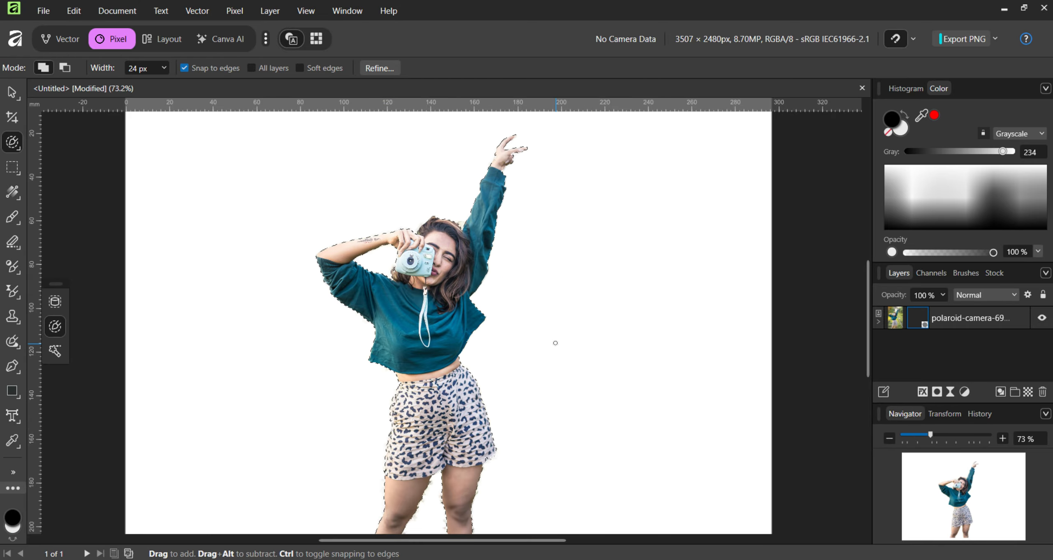
pyautogui.hotkey('ctrl', 'd')
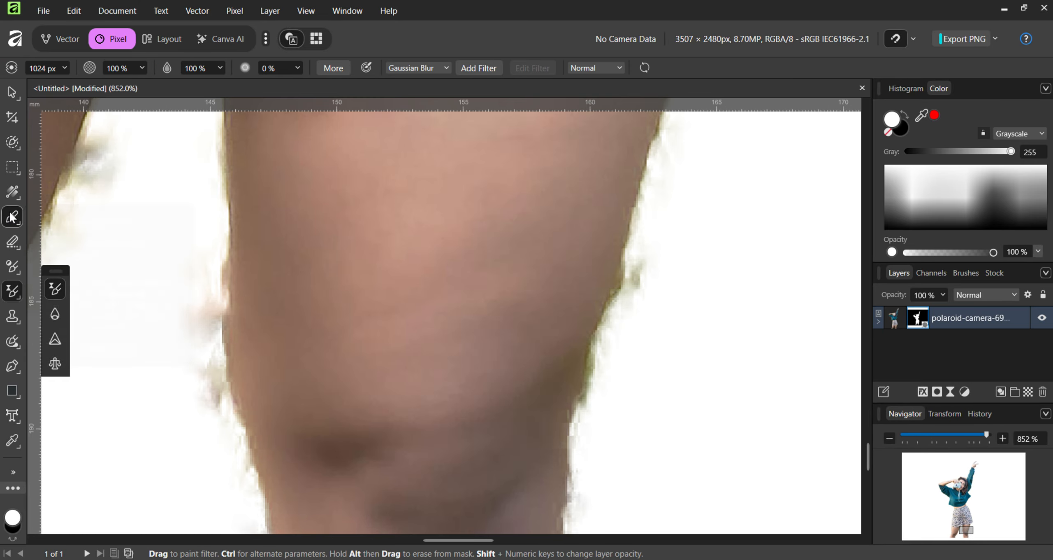
# Activate the Paint Brush for the mask, reduce its size to 31 px and set its colour to black.
pyautogui.click(13, 217)
pyautogui.press('[')
pyautogui.press('[')
pyautogui.press('[')
pyautogui.press('[')
pyautogui.press('[')
pyautogui.press('[')
pyautogui.press('[')
pyautogui.press('[')
pyautogui.press('[')
pyautogui.press('[')
pyautogui.press('[')
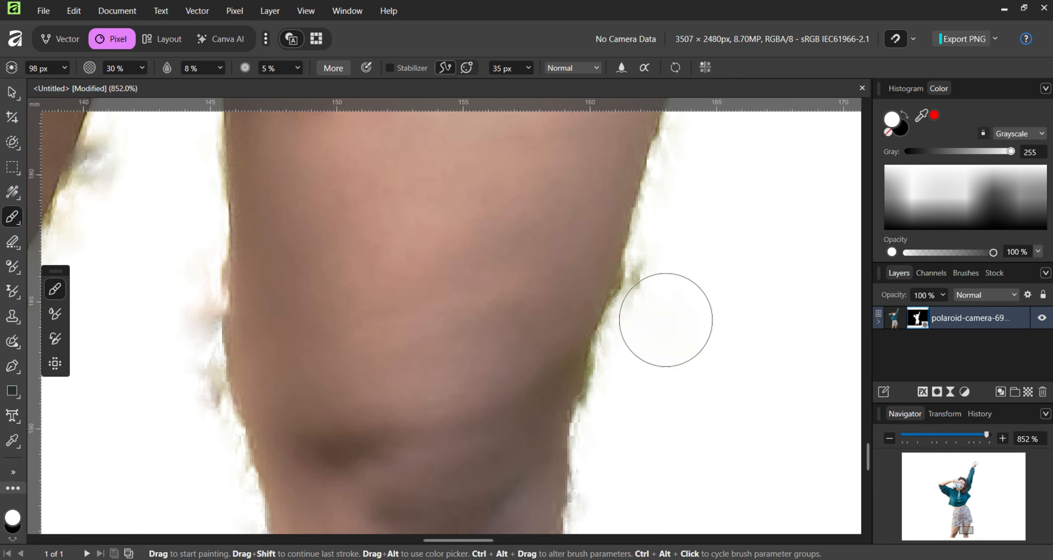
pyautogui.moveTo(914, 154); pyautogui.dragTo(900, 149)
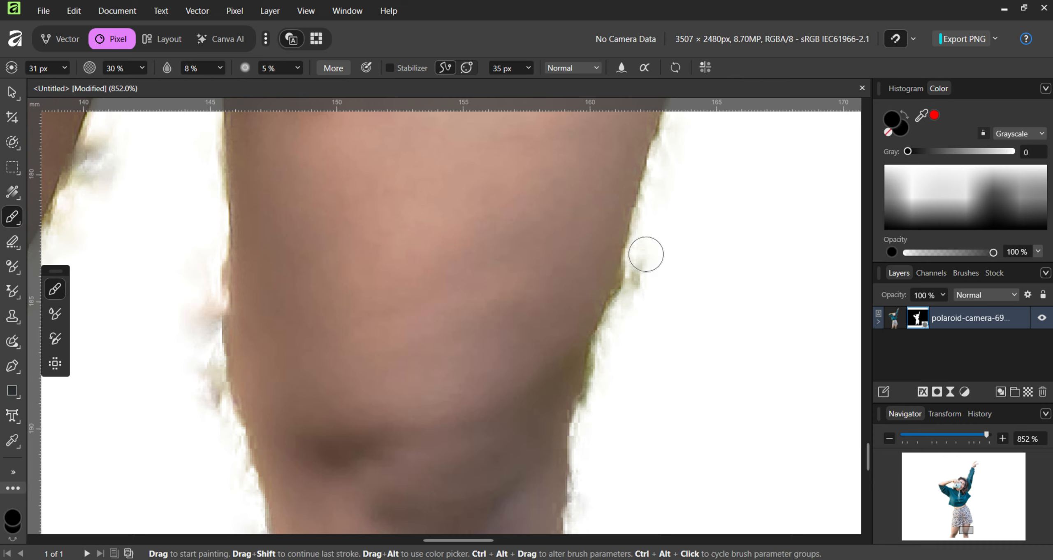
# Set the brush to 86% opacity, 73% flow and 81% hardness, undoing any test dab on the leg.
pyautogui.click(293, 67)
pyautogui.moveTo(297, 84); pyautogui.dragTo(372, 85)
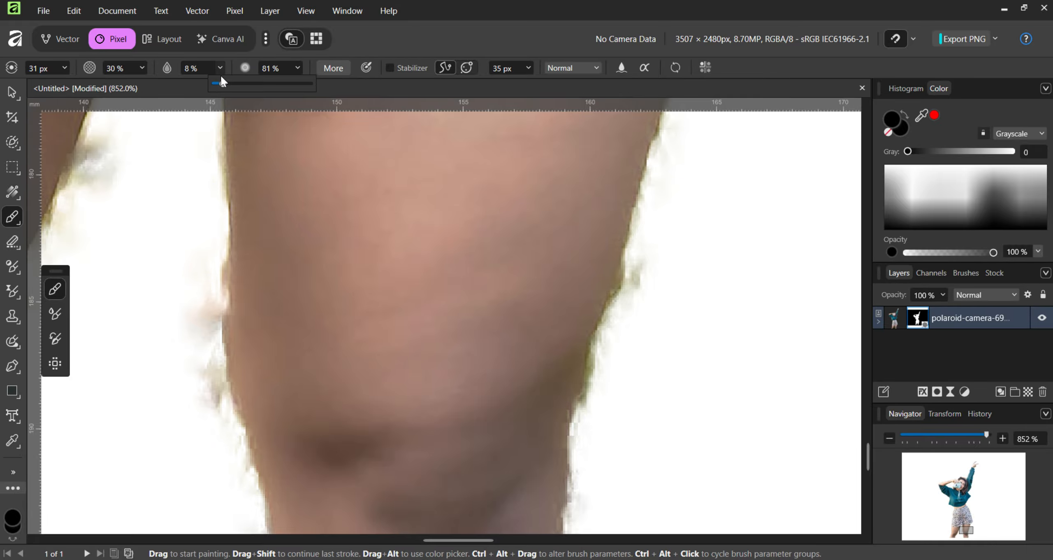
pyautogui.click(141, 69)
pyautogui.moveTo(142, 84); pyautogui.dragTo(198, 84)
pyautogui.click(399, 152)
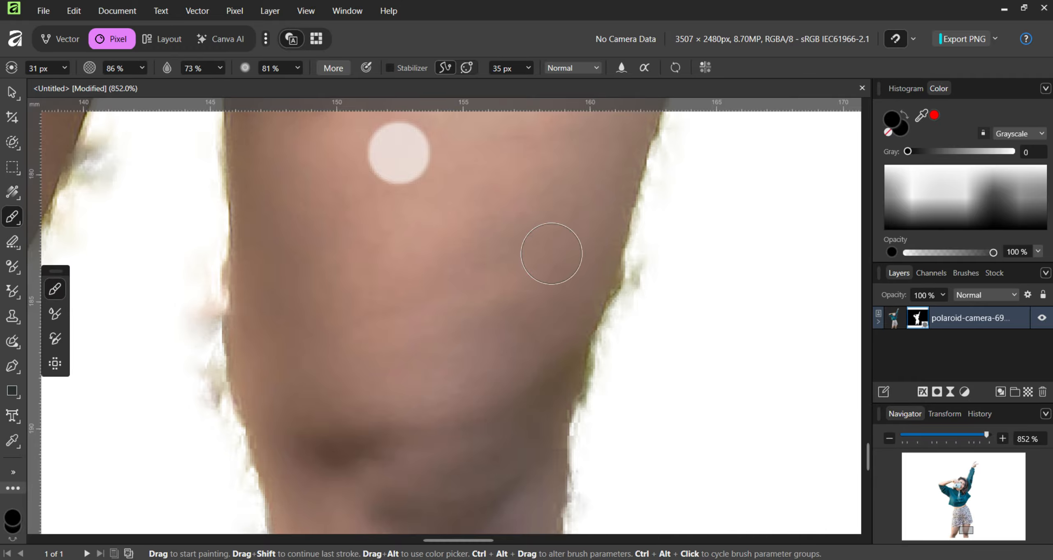
pyautogui.hotkey('ctrl', 'z')
# Reduce the brush to 14 px and paint away the background fringe along the right-hand leg's outer edge.
pyautogui.press('[')
pyautogui.press('[')
pyautogui.press('[')
pyautogui.moveTo(642, 261)
pyautogui.mouseDown()
pyautogui.moveTo(629, 279)
pyautogui.moveTo(589, 416)
pyautogui.moveTo(581, 496)
pyautogui.moveTo(586, 427)
pyautogui.moveTo(642, 252)
pyautogui.moveTo(623, 320)
pyautogui.mouseUp()
pyautogui.scroll(-6, 622, 321)
pyautogui.scroll(7, 646, 228)
pyautogui.moveTo(646, 233); pyautogui.dragTo(595, 401)
# Mask out the leftover fringe around the outer side and hem of the right-hand leg of the shorts.
pyautogui.scroll(-4, 568, 482)
pyautogui.scroll(2, 659, 306)
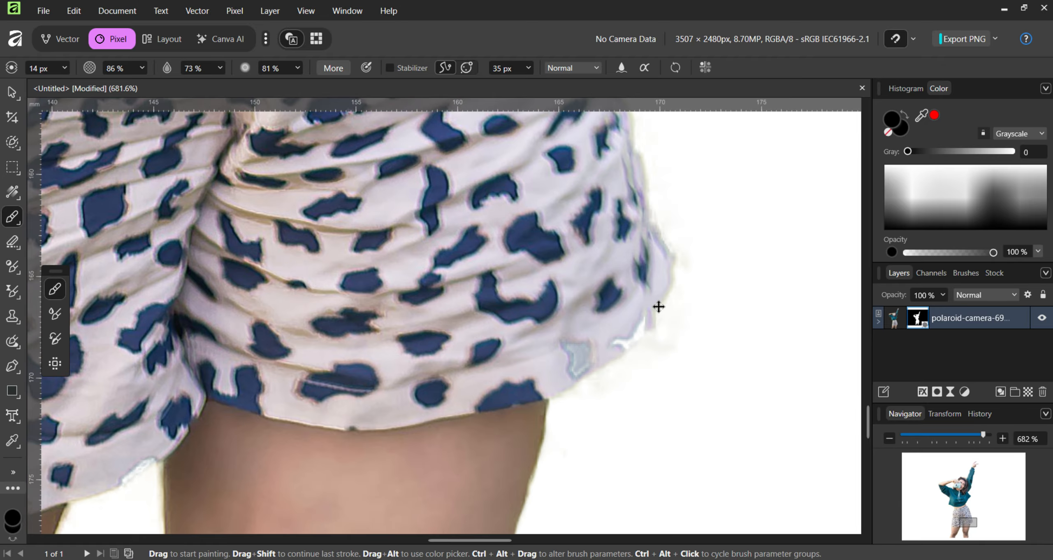
pyautogui.moveTo(657, 337)
pyautogui.mouseDown()
pyautogui.moveTo(679, 299)
pyautogui.moveTo(651, 161)
pyautogui.mouseUp()
pyautogui.moveTo(567, 397); pyautogui.dragTo(675, 245)
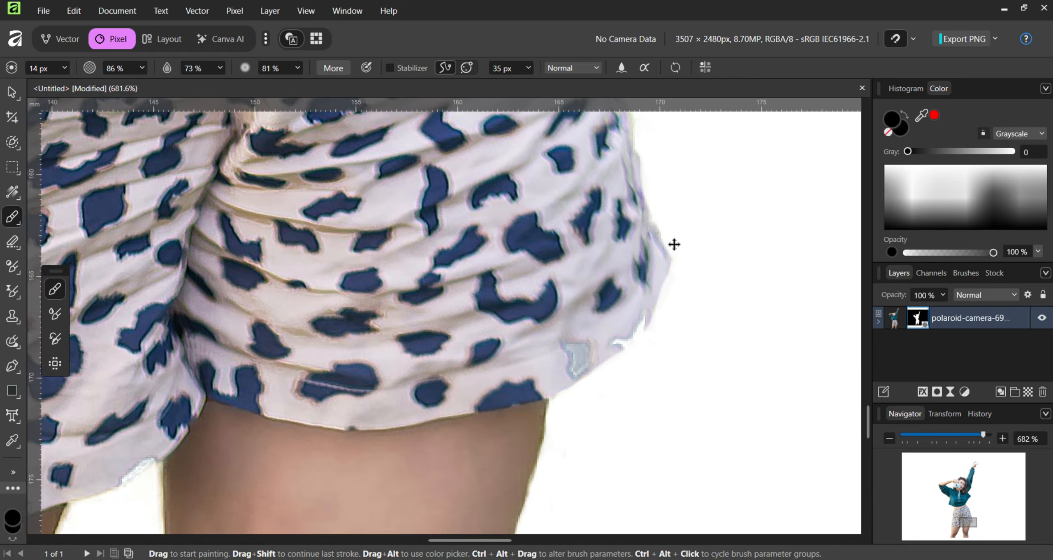
# Clean the mask along the right-hand leg's lower outer edge and its inner edge from ankle to shorts.
pyautogui.scroll(-6, 675, 245)
pyautogui.scroll(6, 628, 456)
pyautogui.moveTo(579, 271); pyautogui.dragTo(584, 473)
pyautogui.scroll(-1, 585, 473)
pyautogui.moveTo(366, 341)
pyautogui.mouseDown()
pyautogui.moveTo(382, 408)
pyautogui.moveTo(384, 368)
pyautogui.moveTo(391, 457)
pyautogui.mouseUp()
pyautogui.moveTo(381, 326); pyautogui.dragTo(341, 178)
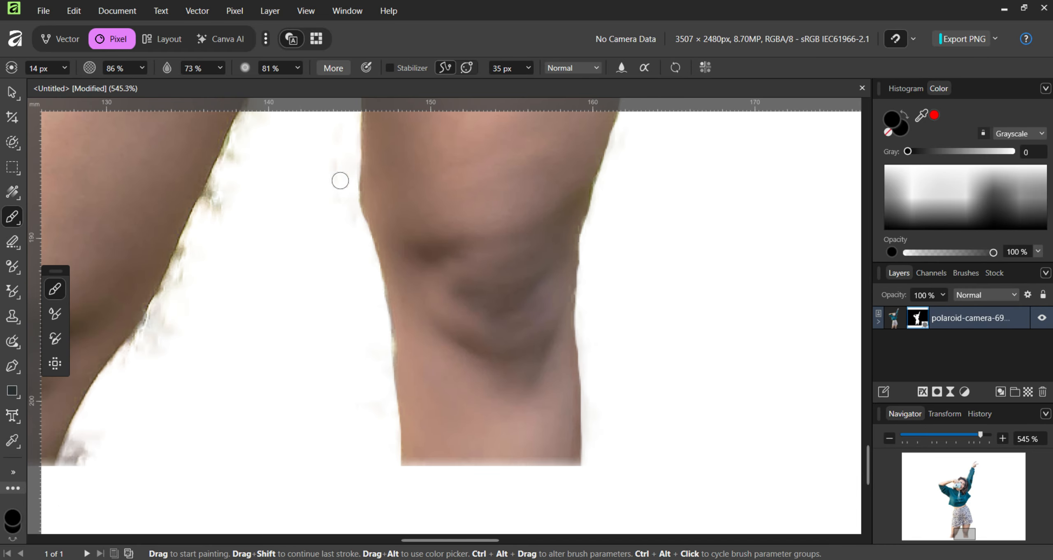
pyautogui.scroll(2, 391, 224)
pyautogui.moveTo(414, 210); pyautogui.dragTo(424, 518)
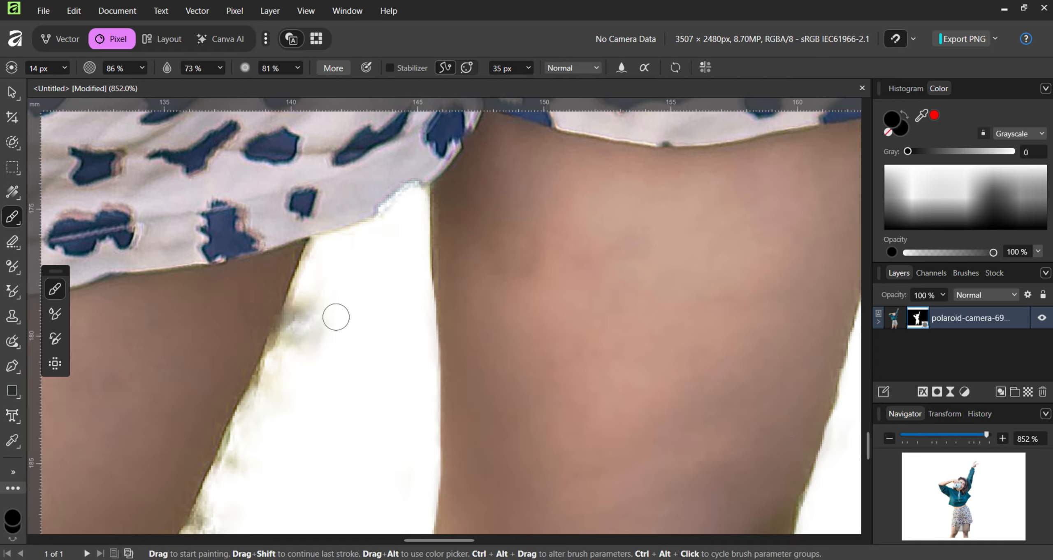
# Paint away the fringe along the left-hand leg's inner edge, from the shorts' hem down past the knee.
pyautogui.moveTo(336, 312); pyautogui.dragTo(322, 244)
pyautogui.scroll(-1, 324, 353)
pyautogui.moveTo(324, 353); pyautogui.dragTo(423, 308)
pyautogui.moveTo(463, 220)
pyautogui.mouseDown()
pyautogui.moveTo(447, 277)
pyautogui.moveTo(498, 167)
pyautogui.mouseUp()
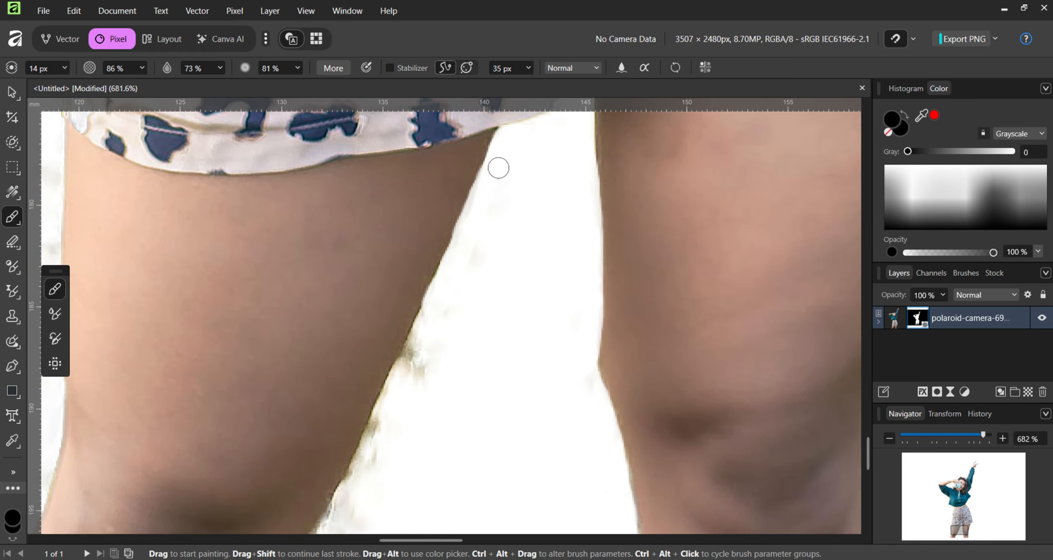
pyautogui.moveTo(407, 372); pyautogui.dragTo(463, 274)
pyautogui.moveTo(463, 274); pyautogui.dragTo(489, 200)
pyautogui.moveTo(458, 303); pyautogui.dragTo(349, 461)
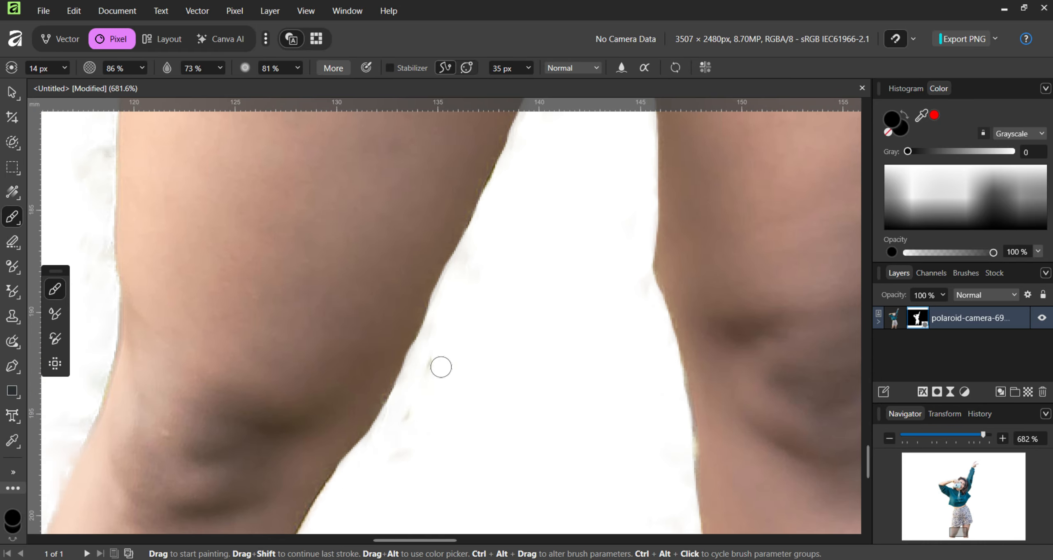
# Mask out the remaining fringe beside the cut-off bottom end of the left-hand leg.
pyautogui.scroll(2, 471, 303)
pyautogui.scroll(-5, 470, 304)
pyautogui.hscroll(-3, 470, 304)
pyautogui.moveTo(443, 384); pyautogui.dragTo(452, 350)
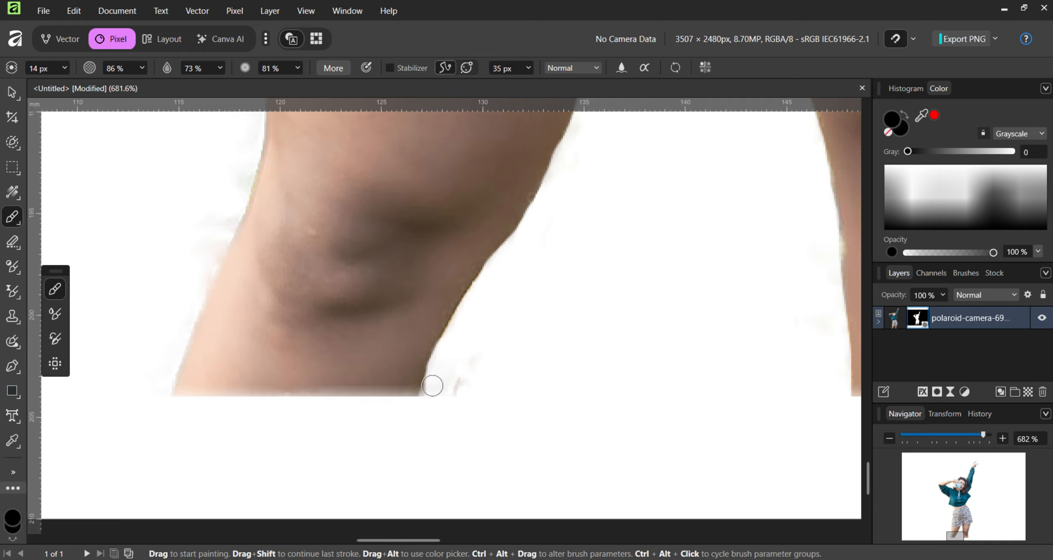
# Paint away the background fringe along the left outer edge of the patterned shorts.
pyautogui.scroll(2, 432, 386)
pyautogui.hscroll(-4, 432, 386)
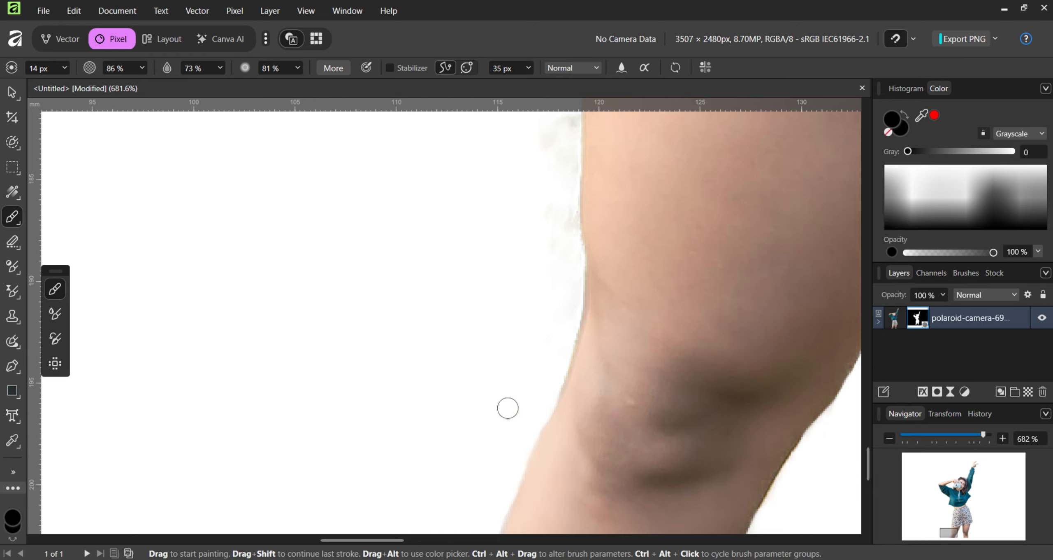
pyautogui.scroll(3, 507, 408)
pyautogui.hscroll(1, 507, 408)
pyautogui.scroll(3, 495, 317)
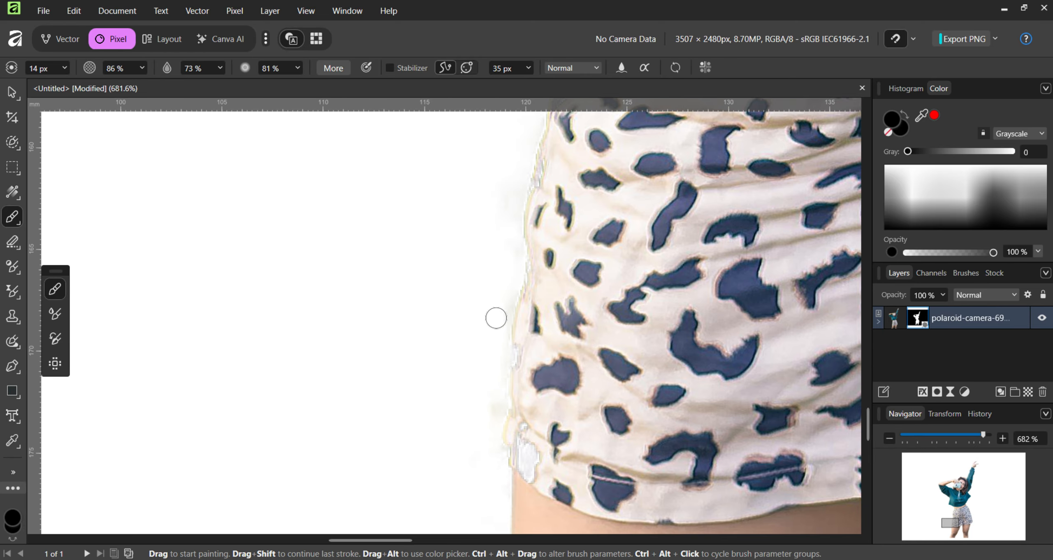
pyautogui.scroll(3, 469, 267)
pyautogui.moveTo(507, 345); pyautogui.dragTo(466, 473)
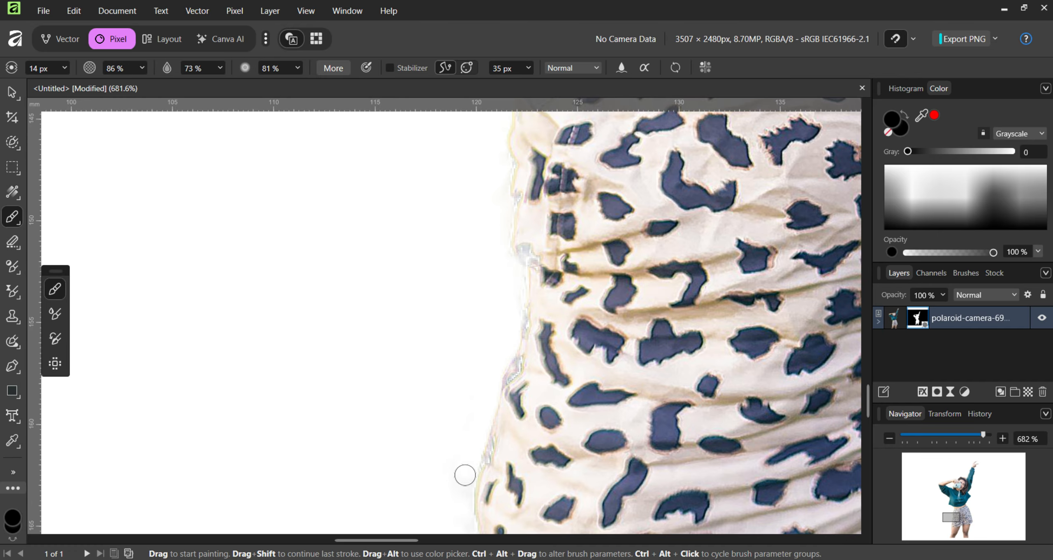
# Add a new fill layer and colour it green with hex value 35A760.
pyautogui.scroll(-6, 466, 334)
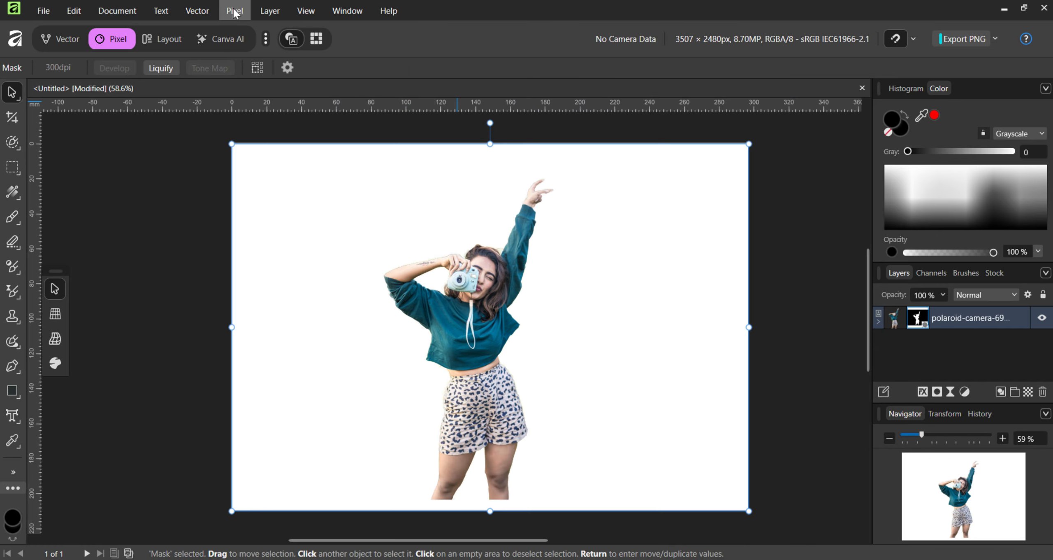
pyautogui.click(271, 11)
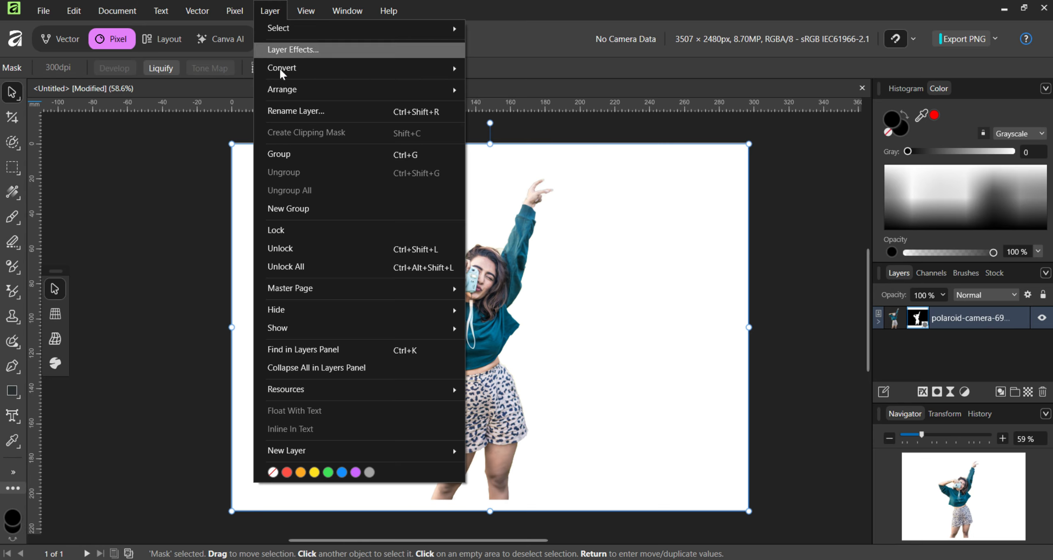
pyautogui.moveTo(238, 6)
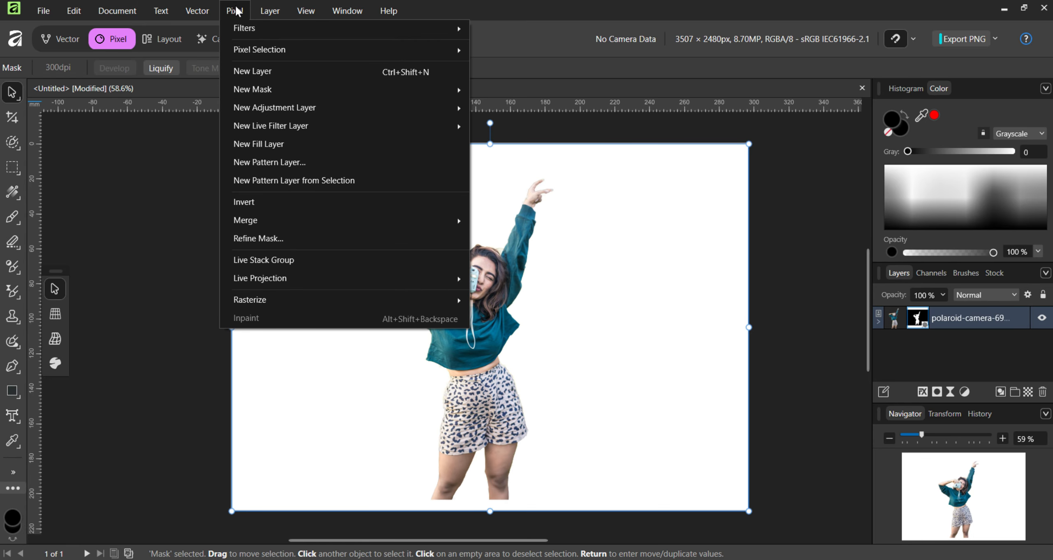
pyautogui.click(284, 147)
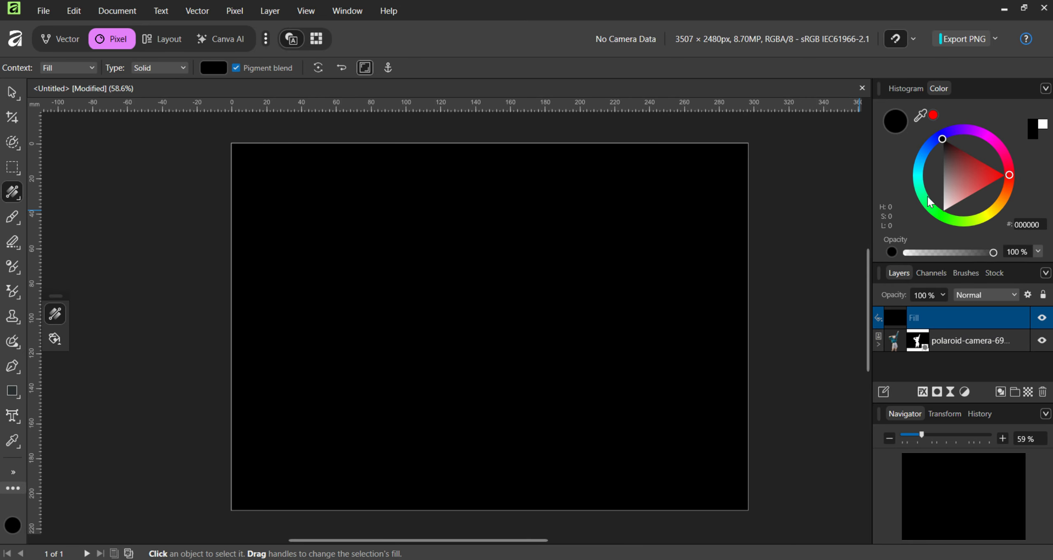
pyautogui.moveTo(927, 198)
pyautogui.mouseDown()
pyautogui.moveTo(933, 206)
pyautogui.moveTo(961, 184)
pyautogui.mouseUp()
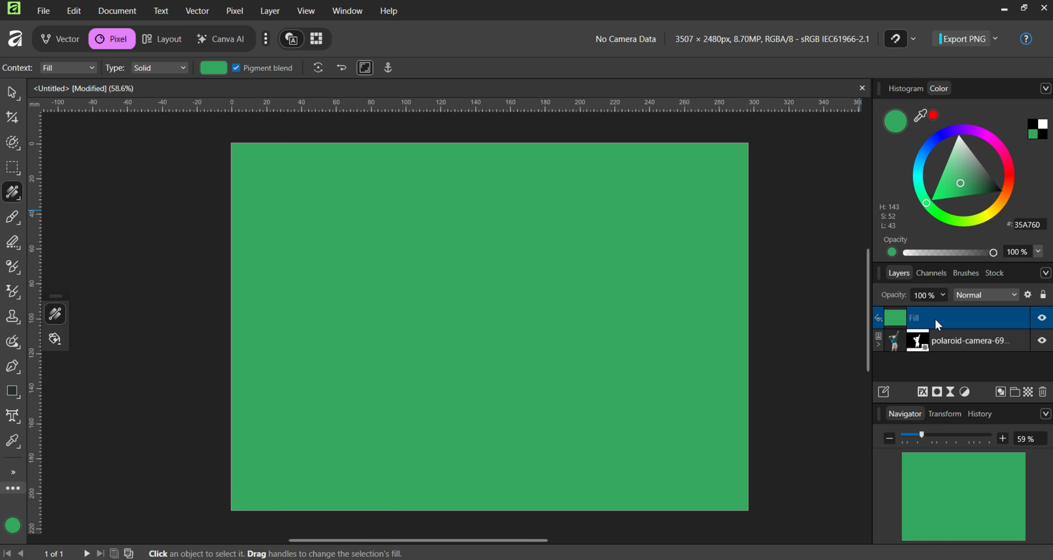
# Move the fill layer below the photo layer and lighten its green to H 143, S 39, L 51.
pyautogui.moveTo(935, 317); pyautogui.dragTo(939, 348)
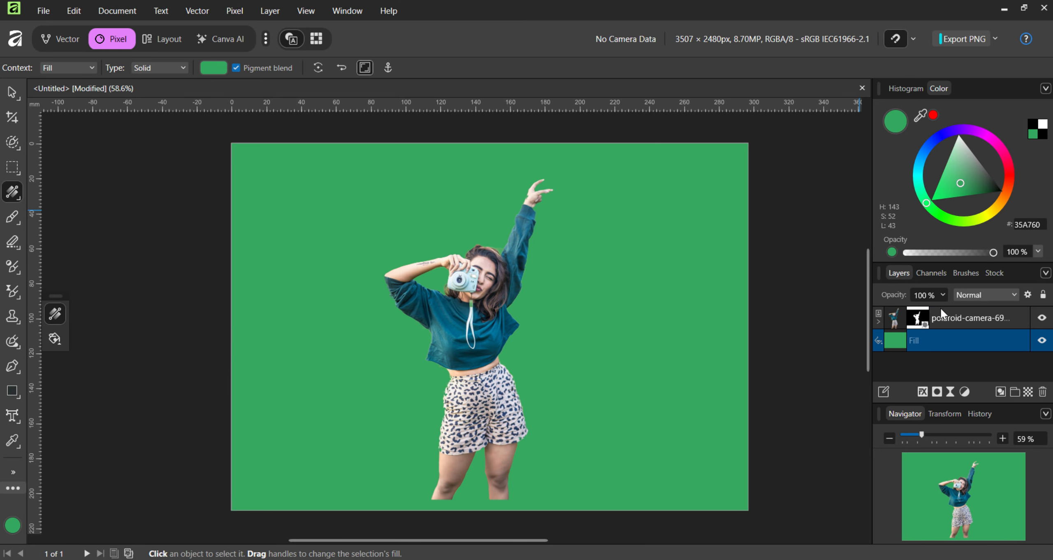
pyautogui.moveTo(964, 190); pyautogui.dragTo(962, 176)
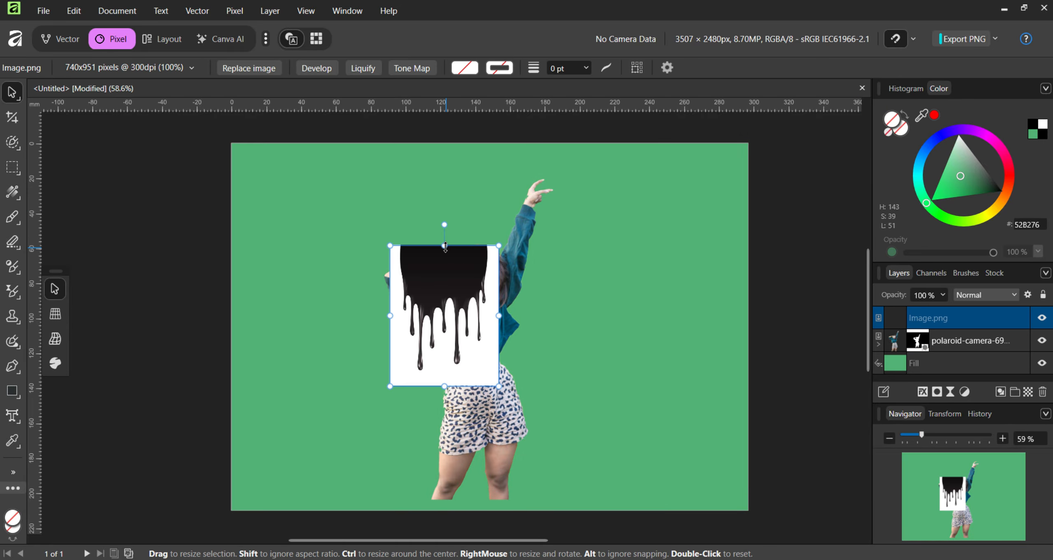
# Enlarge the paint-drip image so it covers most of the woman and lower its layer opacity to 60%.
pyautogui.moveTo(445, 245); pyautogui.dragTo(445, 161)
pyautogui.moveTo(473, 225); pyautogui.dragTo(506, 237)
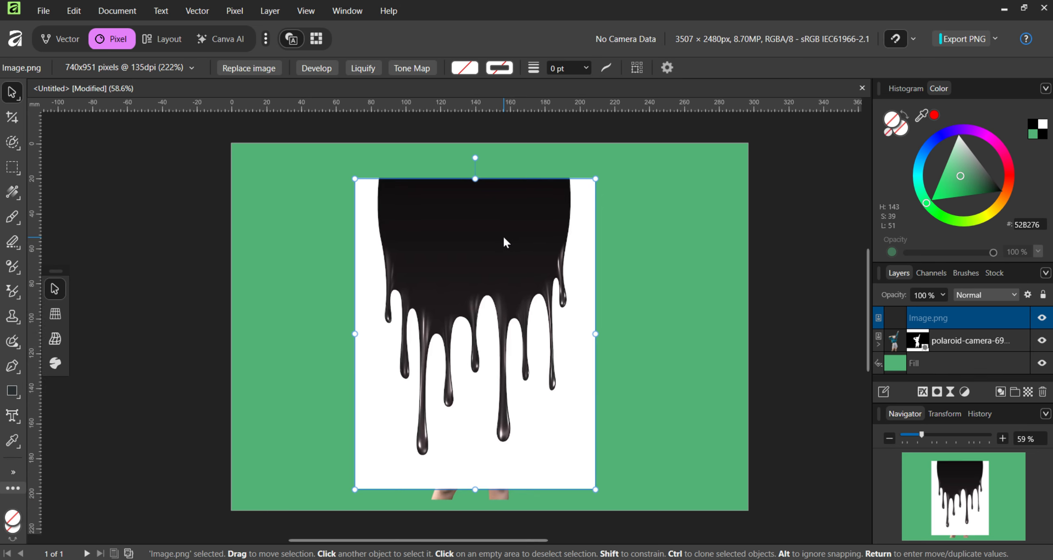
pyautogui.click(943, 295)
pyautogui.moveTo(943, 309); pyautogui.dragTo(902, 312)
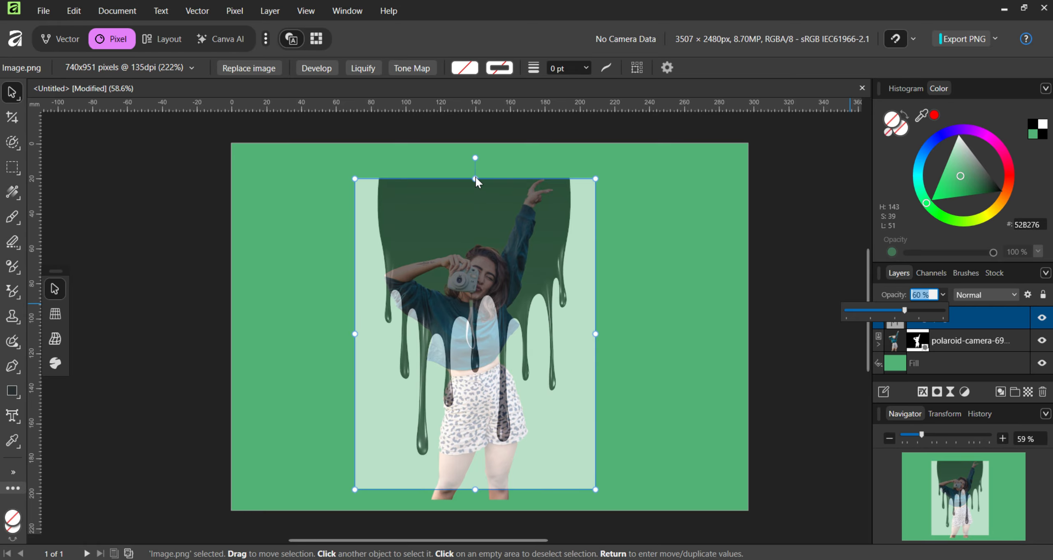
# Scale the semi-transparent drip image down to about 76% and position it over the woman's chest, with its drips running down the sweater.
pyautogui.moveTo(475, 178); pyautogui.dragTo(473, 247)
pyautogui.scroll(3, 492, 344)
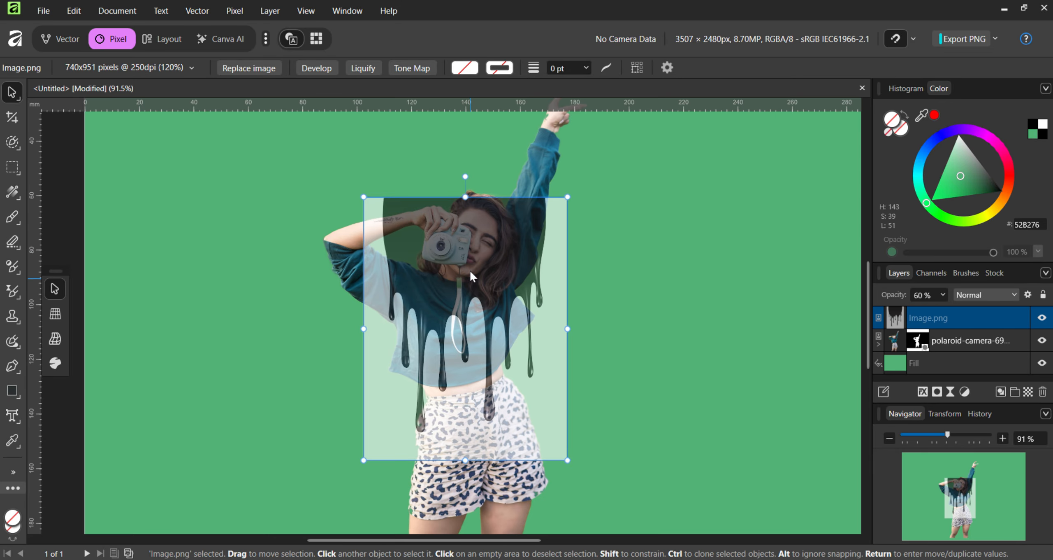
pyautogui.moveTo(473, 304); pyautogui.dragTo(468, 335)
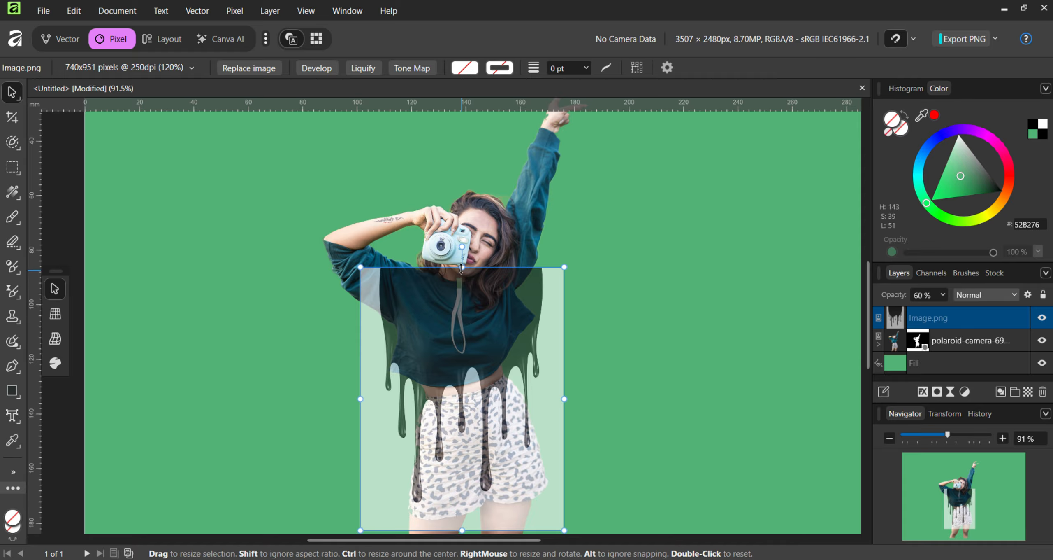
pyautogui.moveTo(463, 267)
pyautogui.mouseDown()
pyautogui.moveTo(467, 309)
pyautogui.moveTo(462, 282)
pyautogui.mouseUp()
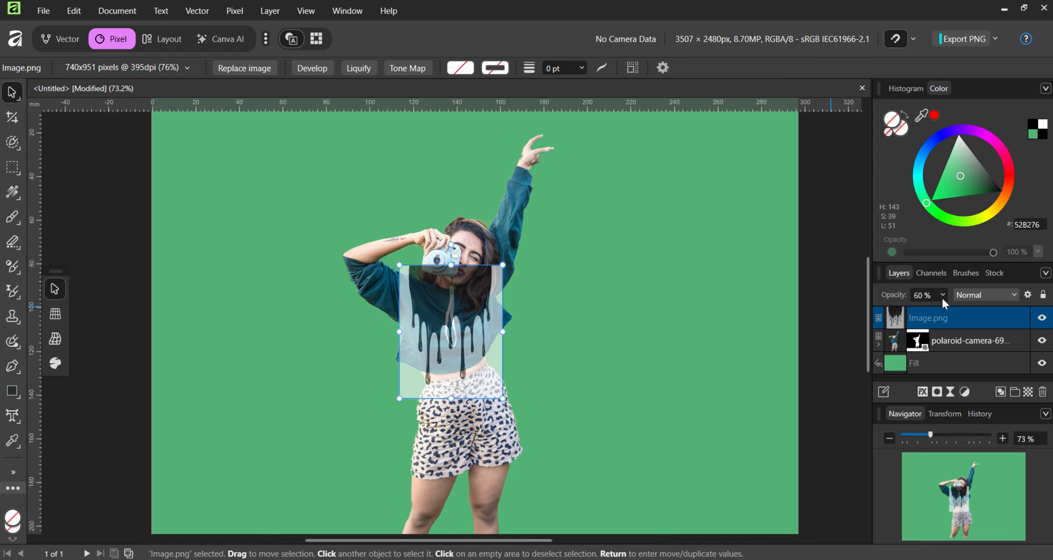
# Restore the drip image's opacity to 100% and rasterize it.
pyautogui.click(943, 297)
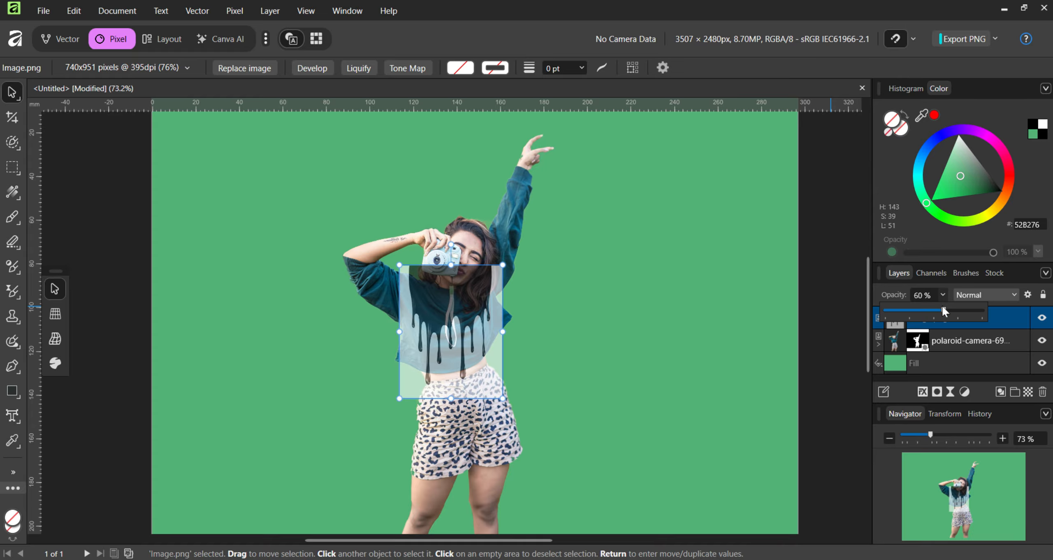
pyautogui.moveTo(945, 311); pyautogui.dragTo(996, 313)
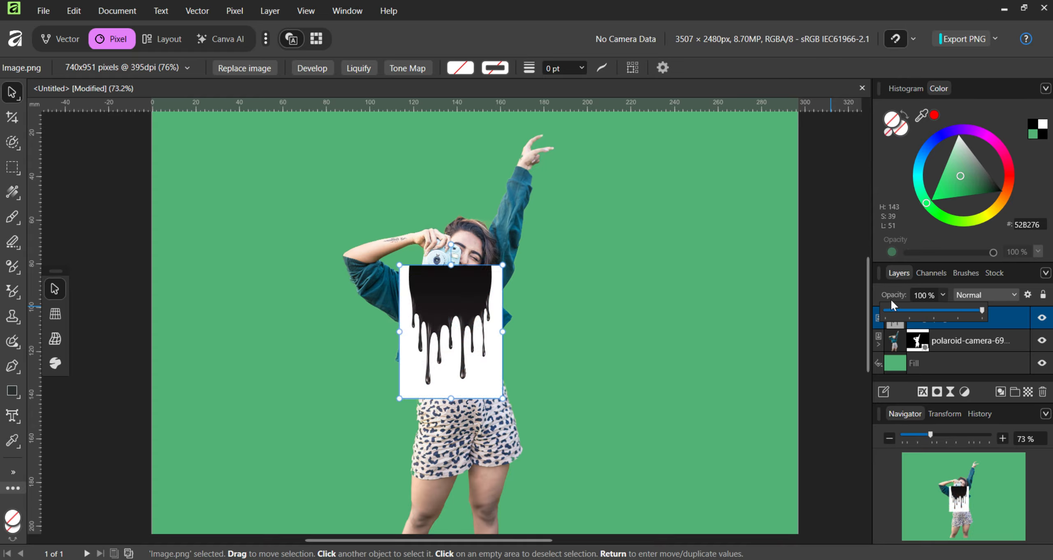
pyautogui.rightClick(430, 353)
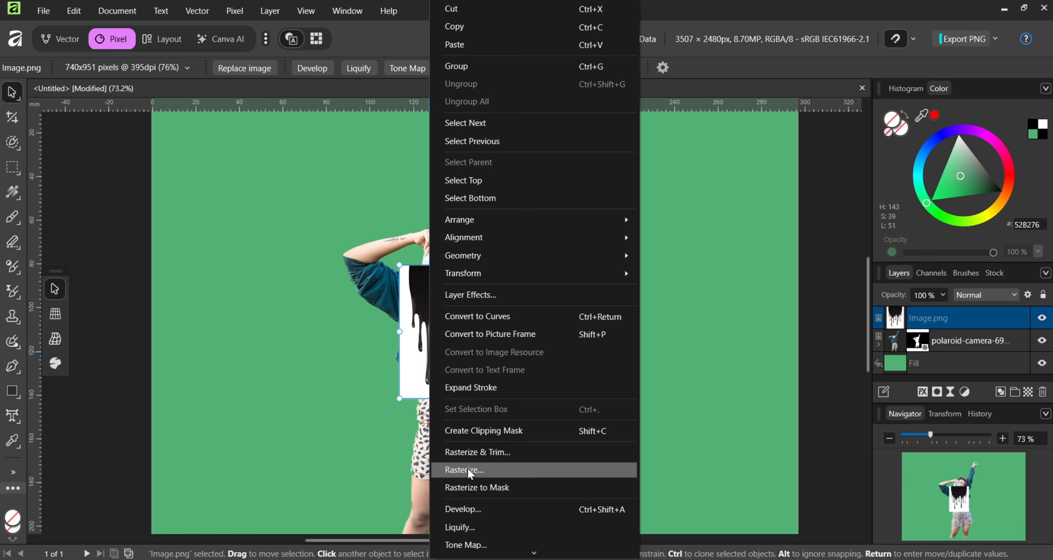
pyautogui.click(467, 469)
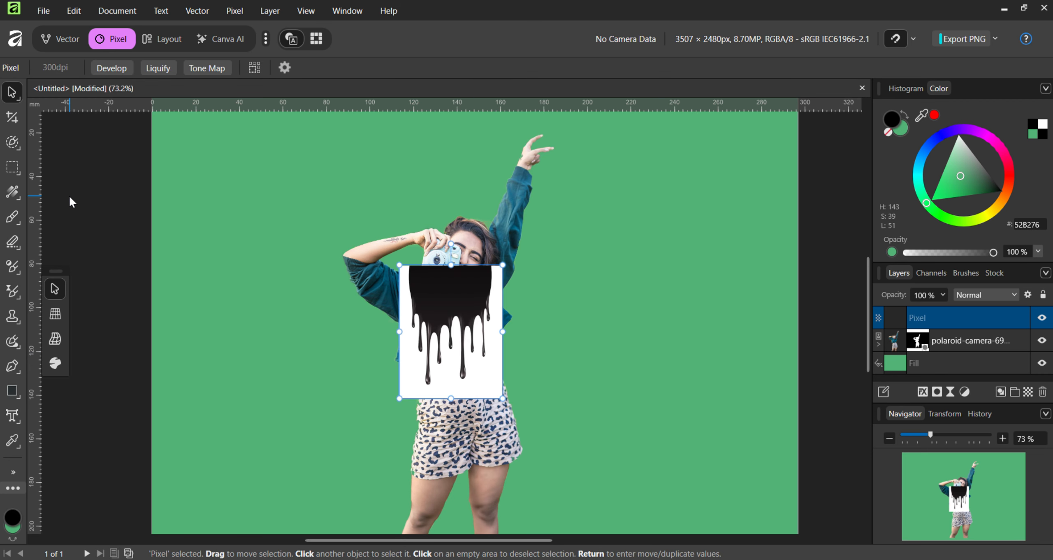
# Flood-select the white background of the drip layer at 20% tolerance, delete it and clear the selection.
pyautogui.click(18, 145)
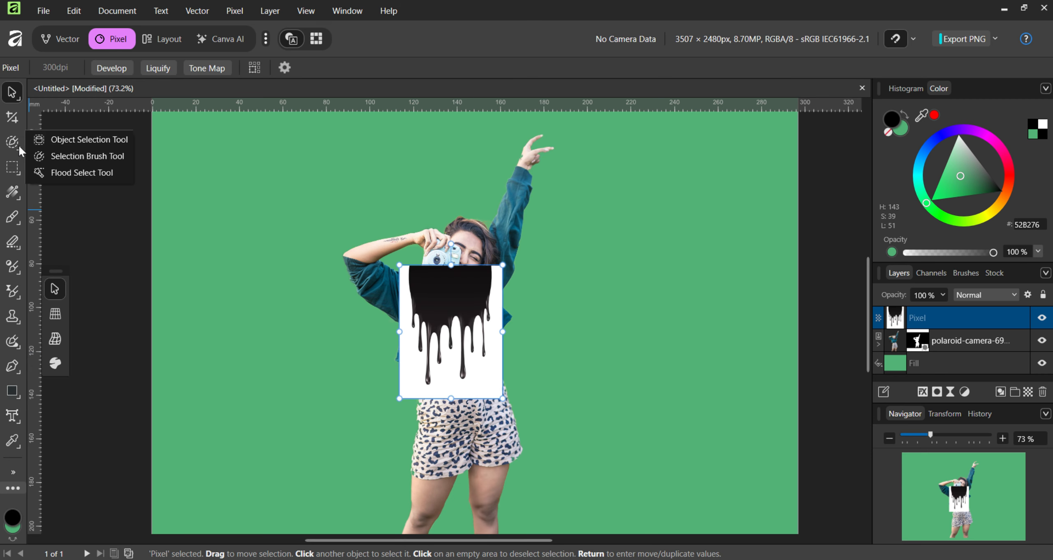
pyautogui.click(64, 173)
pyautogui.click(488, 369)
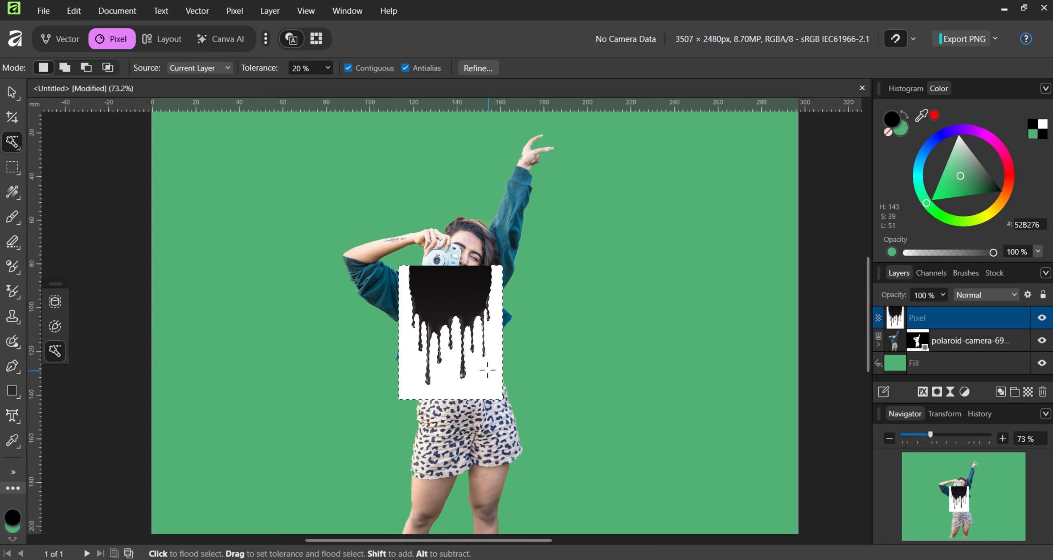
pyautogui.press('Delete')
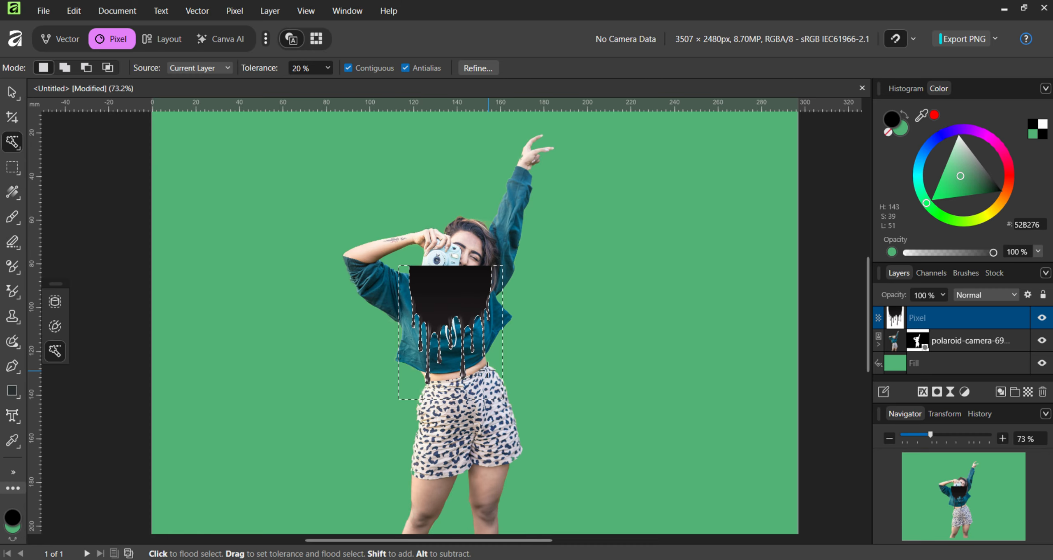
pyautogui.hotkey('ctrl', 'd')
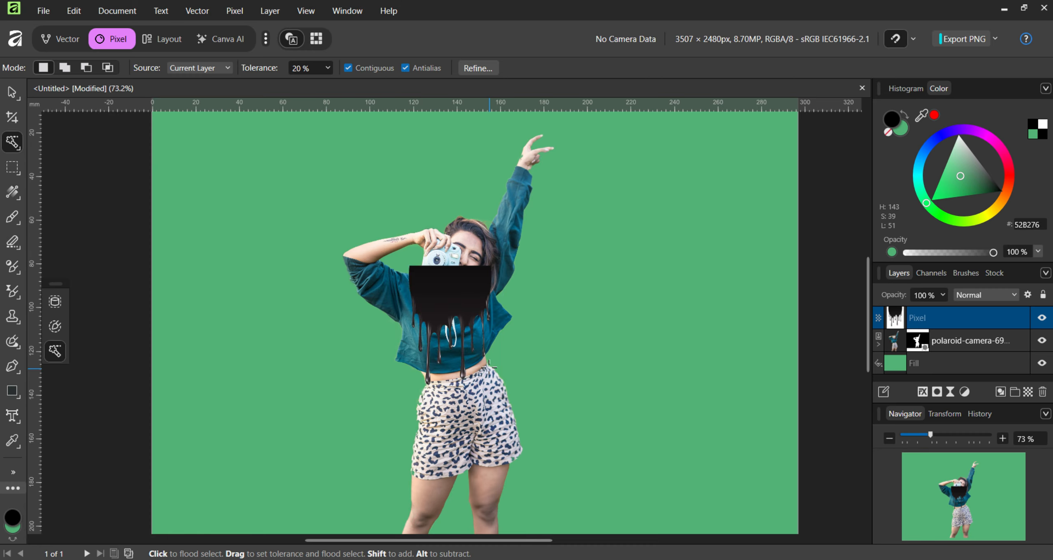
# Load the outline of the black drip shape as a selection and delete the black pixels inside it.
pyautogui.click(11, 99)
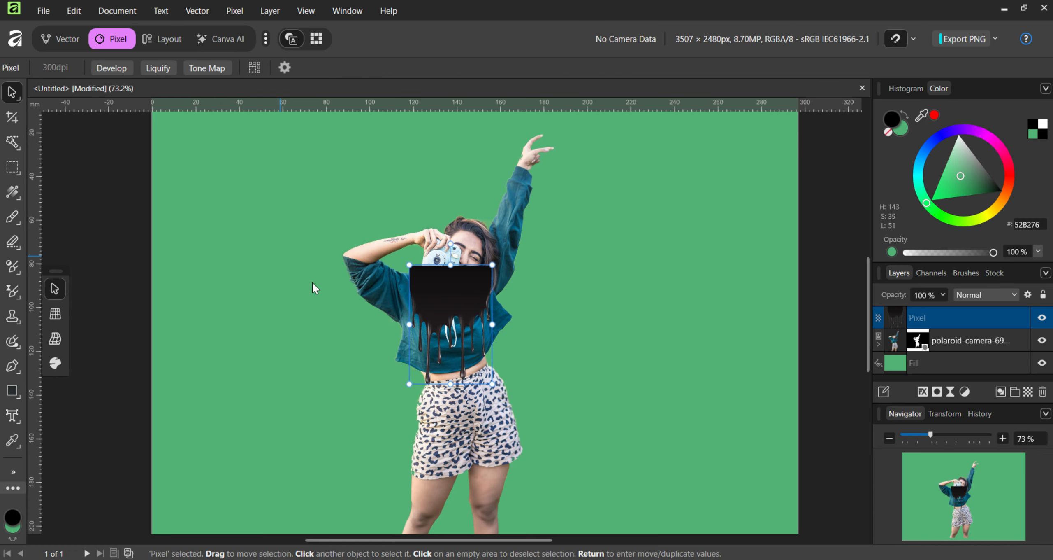
pyautogui.keyDown('ctrl'); pyautogui.click(895, 320); pyautogui.keyUp('ctrl')
pyautogui.press('Delete')
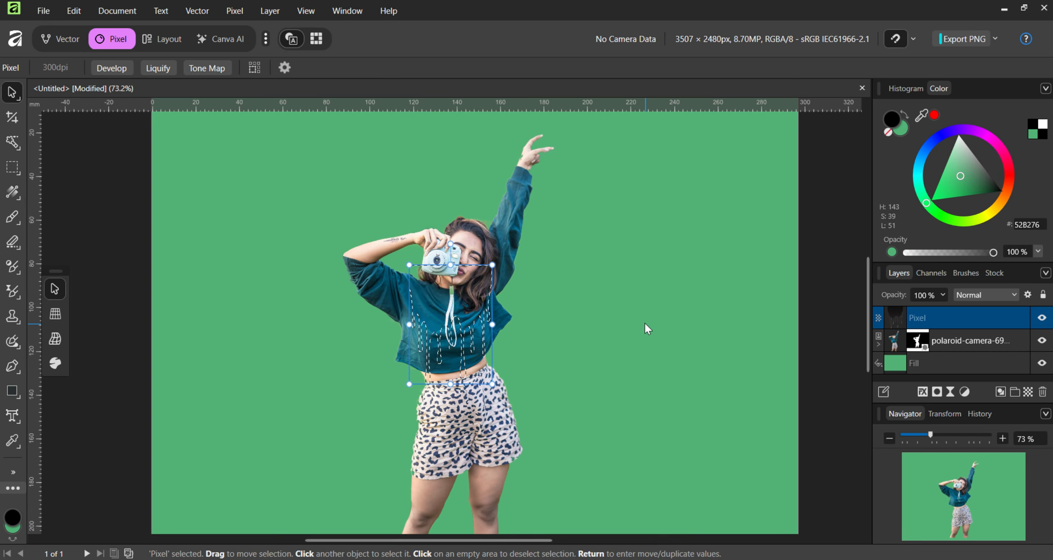
# Add a mask from the drip-shaped selection to the woman's photo layer and clear the selection.
pyautogui.click(898, 343)
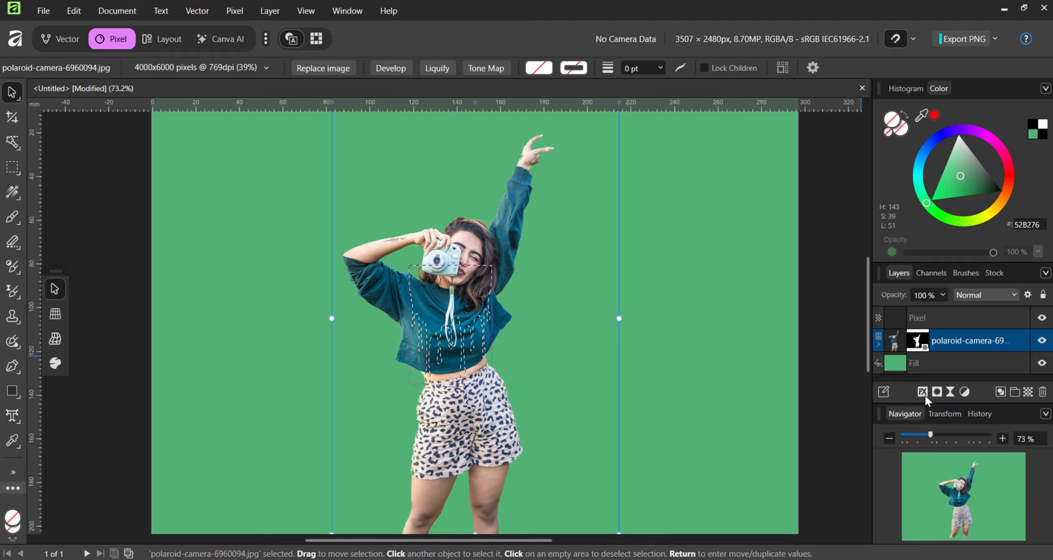
pyautogui.click(938, 391)
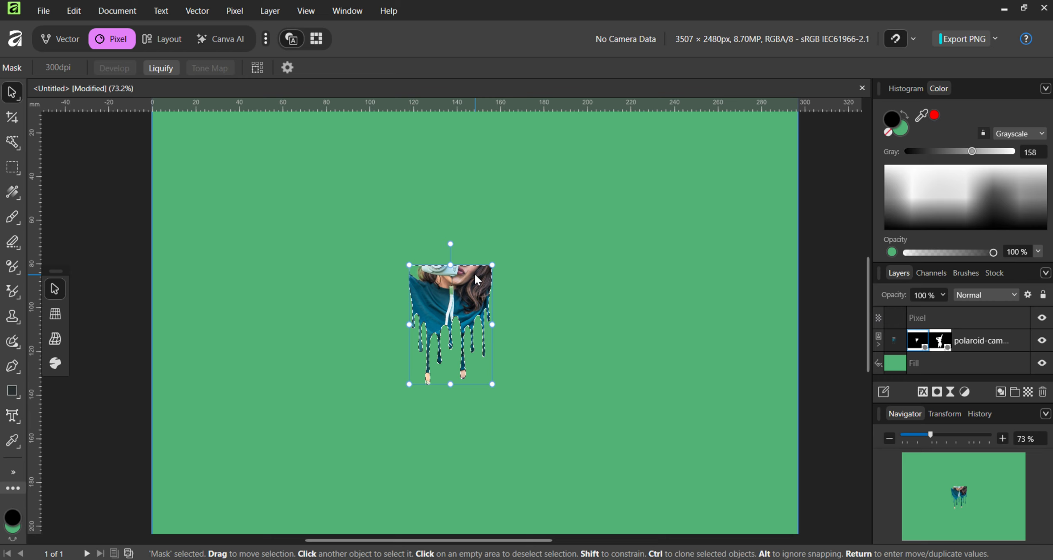
pyautogui.hotkey('ctrl', 'd')
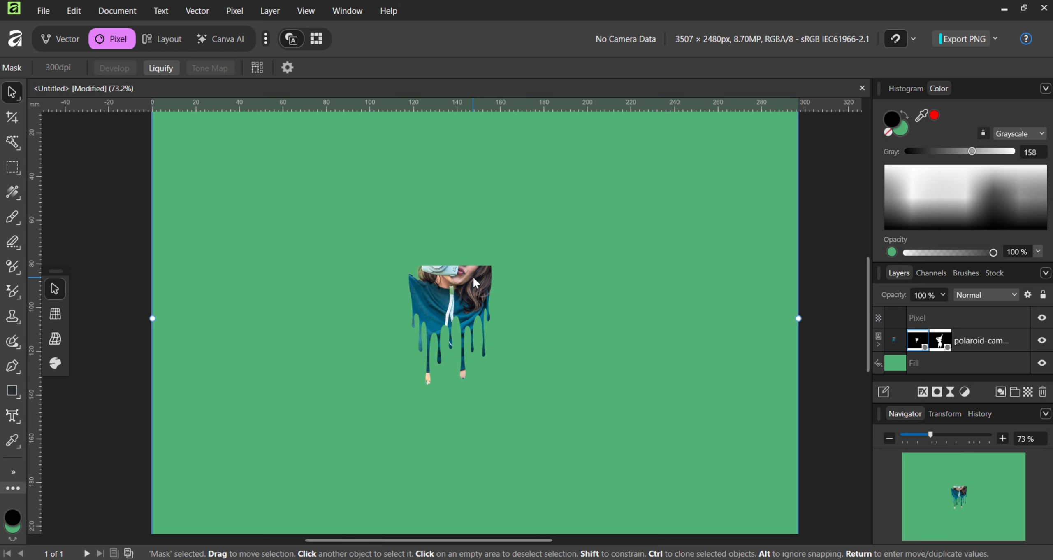
# Paint white on the drip mask with a 198 px brush at 100% opacity, flow and hardness to reveal the head, camera, both arms and sleeves.
pyautogui.press('b')
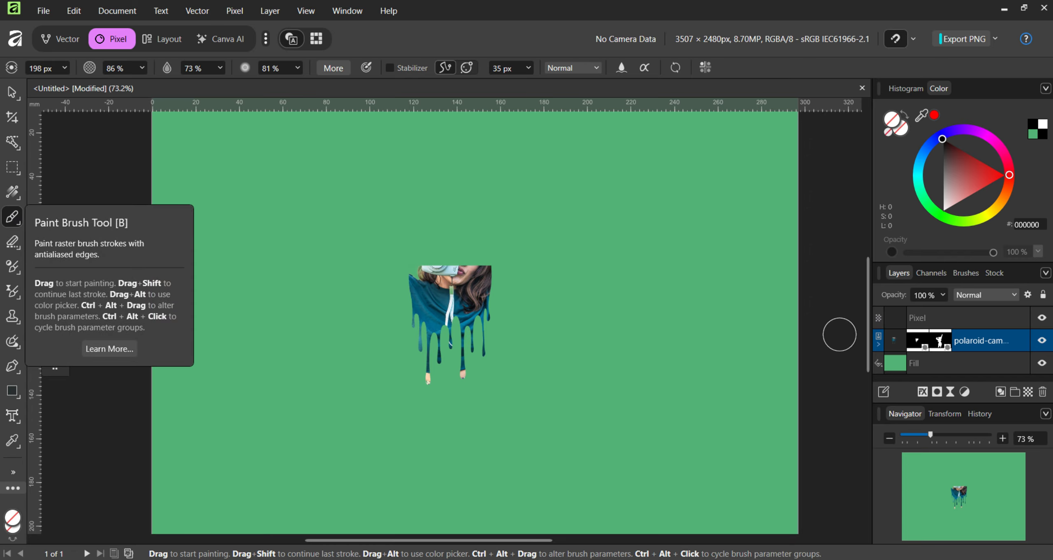
pyautogui.click(919, 341)
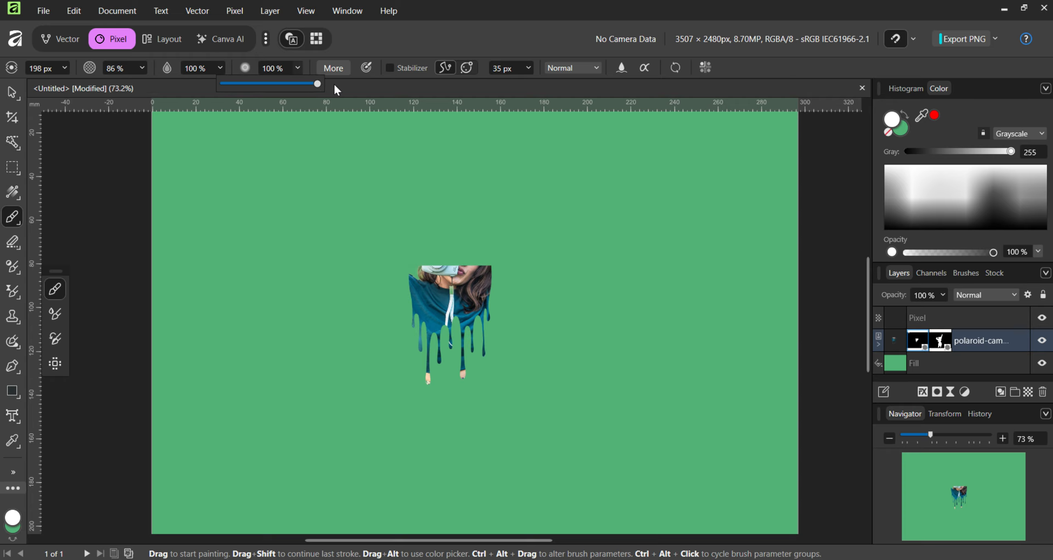
pyautogui.click(141, 68)
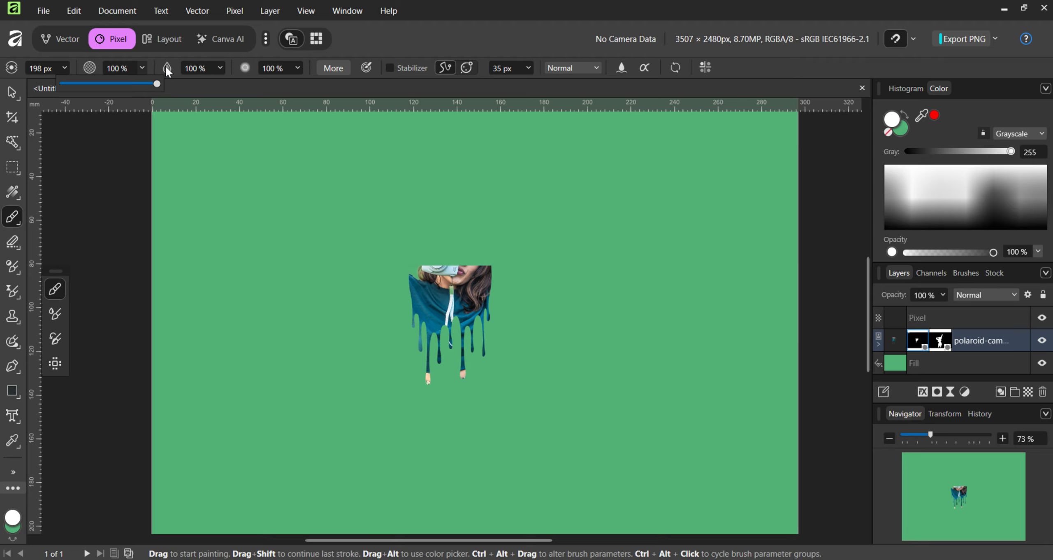
pyautogui.moveTo(424, 235)
pyautogui.mouseDown()
pyautogui.moveTo(431, 263)
pyautogui.moveTo(431, 236)
pyautogui.moveTo(445, 259)
pyautogui.moveTo(453, 246)
pyautogui.moveTo(458, 258)
pyautogui.moveTo(465, 239)
pyautogui.moveTo(473, 261)
pyautogui.mouseUp()
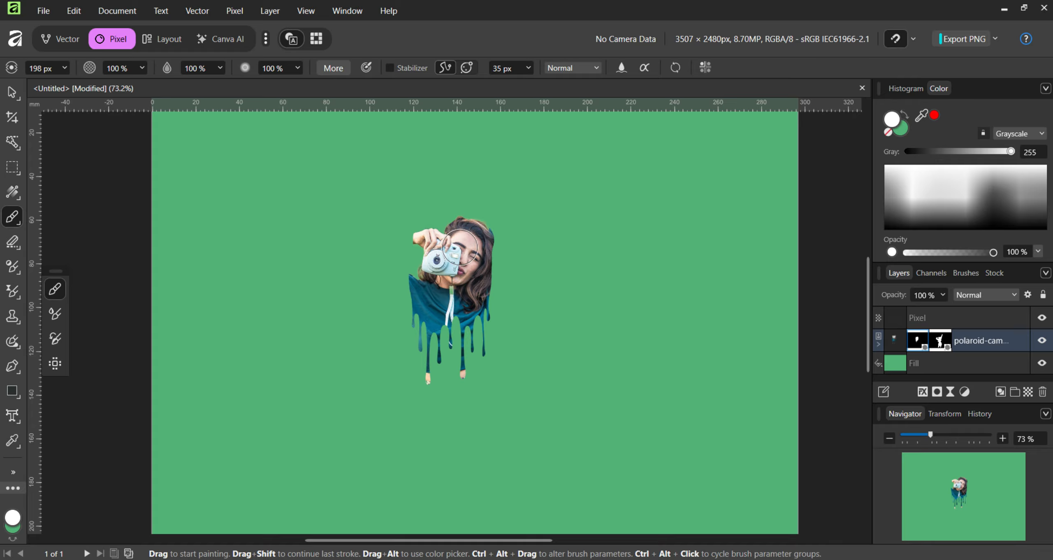
pyautogui.moveTo(485, 212)
pyautogui.mouseDown()
pyautogui.moveTo(479, 253)
pyautogui.moveTo(531, 154)
pyautogui.moveTo(524, 168)
pyautogui.mouseUp()
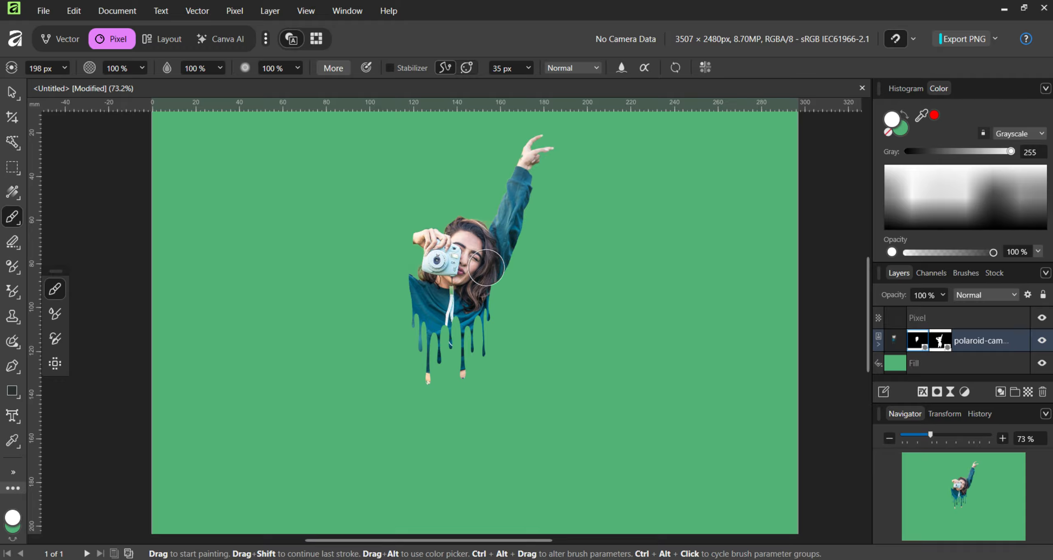
pyautogui.moveTo(411, 243)
pyautogui.mouseDown()
pyautogui.moveTo(351, 258)
pyautogui.moveTo(382, 284)
pyautogui.moveTo(418, 293)
pyautogui.moveTo(385, 282)
pyautogui.mouseUp()
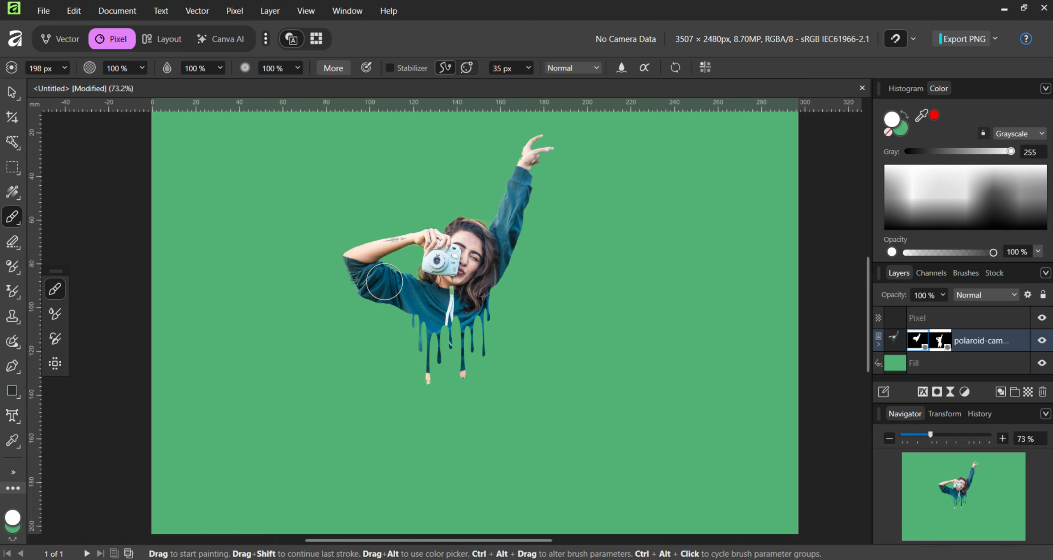